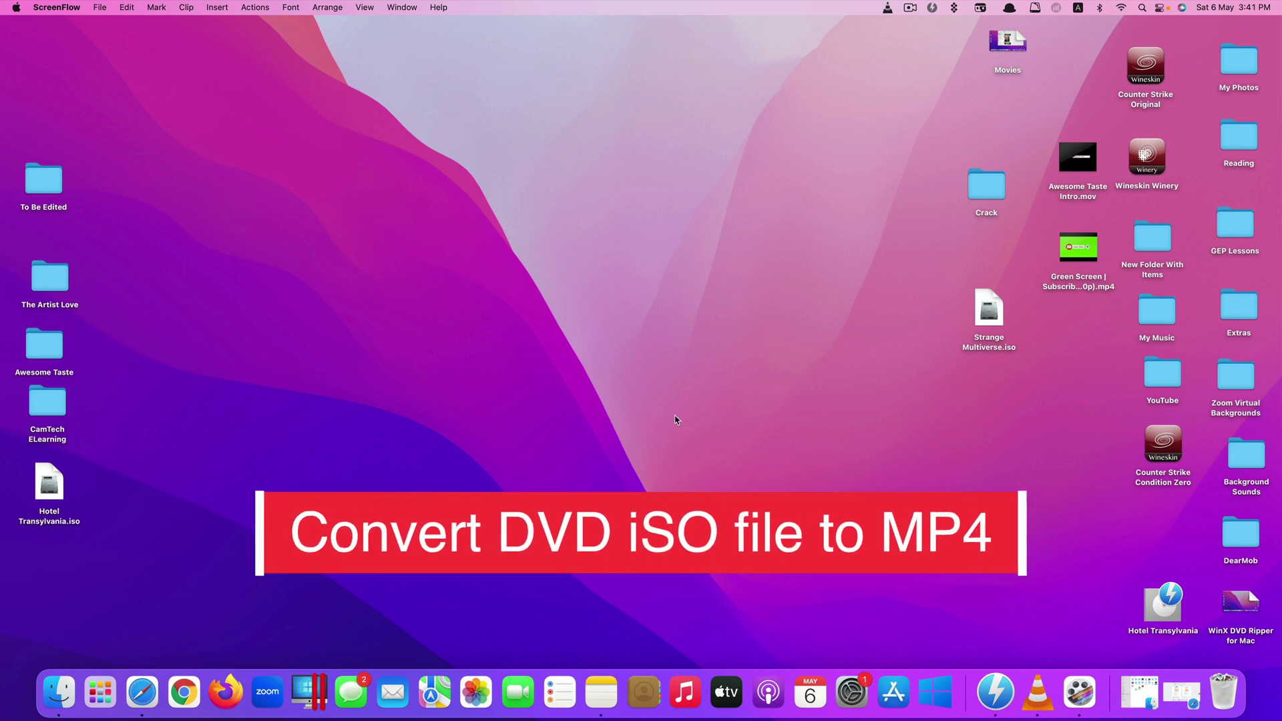
Launch WinX DVD Ripper for Mac by searching for 'winx' in the app search.
{"action": "left_click", "coordinate": [676, 417]}
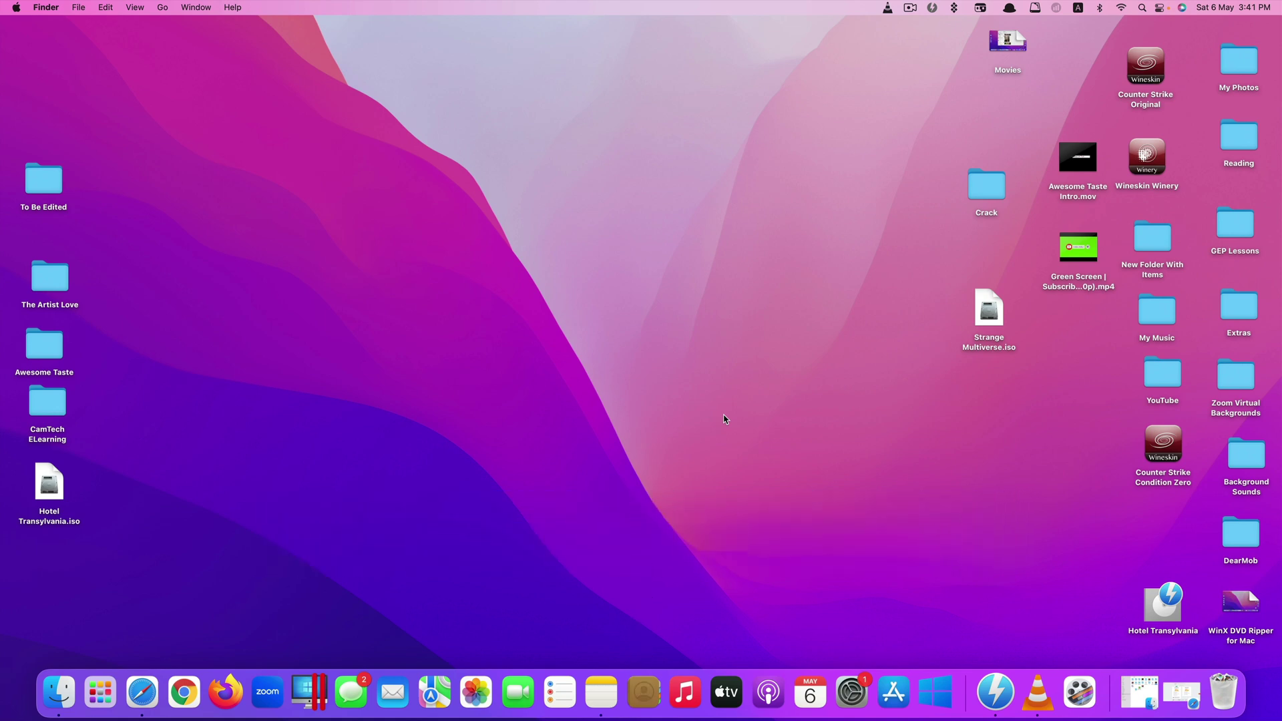
{"action": "key", "text": "F4"}
{"action": "type", "text": "winx"}
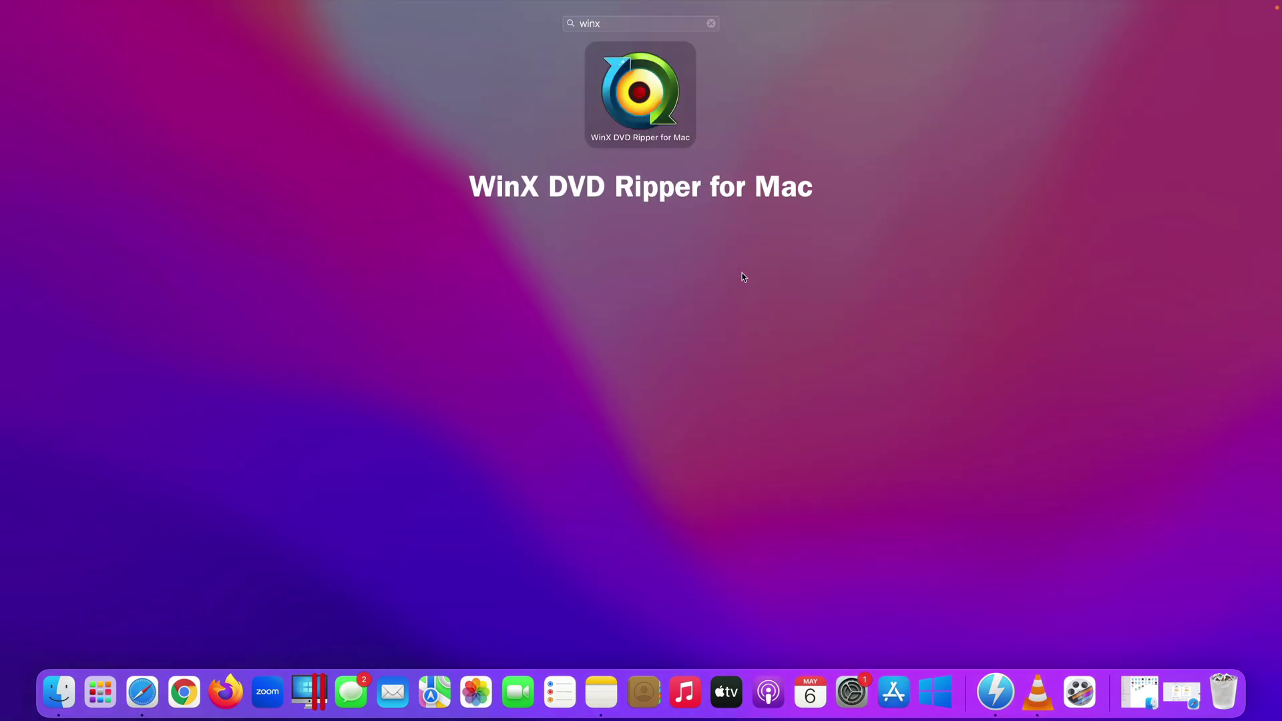
{"action": "key", "text": "Return"}
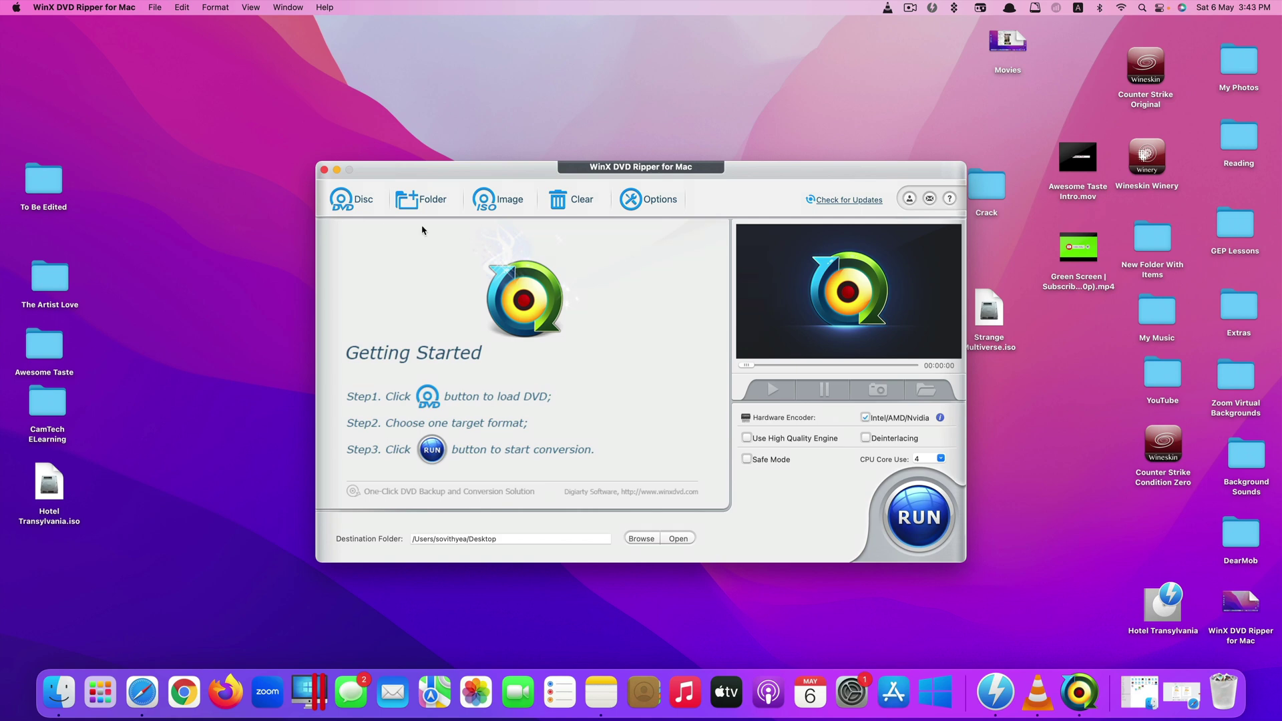
{"action": "left_click", "coordinate": [341, 205]}
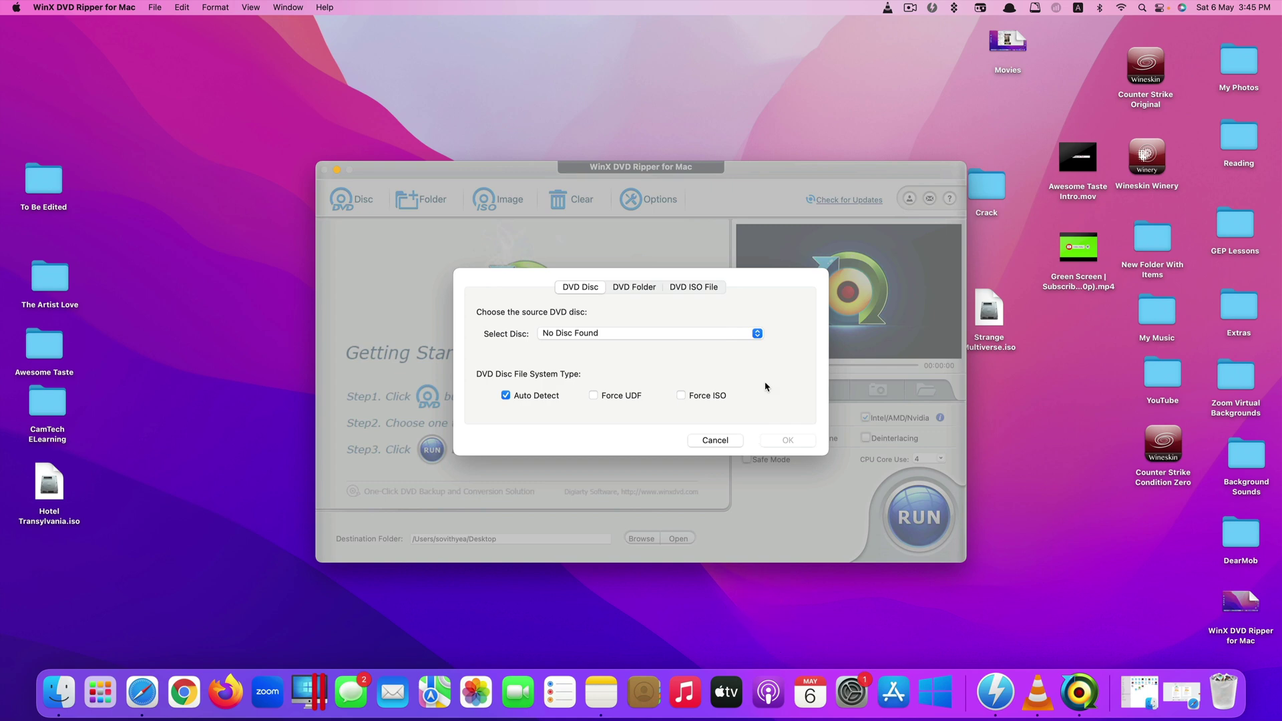
{"action": "left_click", "coordinate": [719, 440]}
{"action": "left_click", "coordinate": [425, 201]}
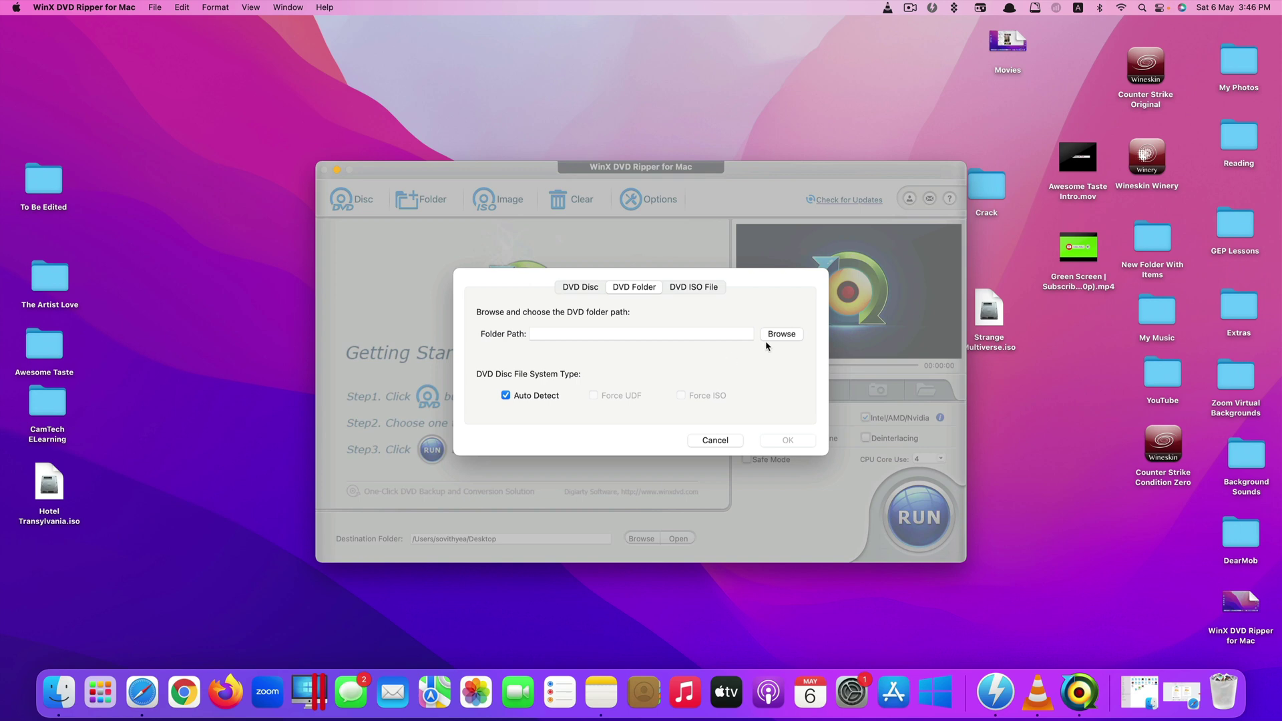
{"action": "left_click", "coordinate": [715, 441]}
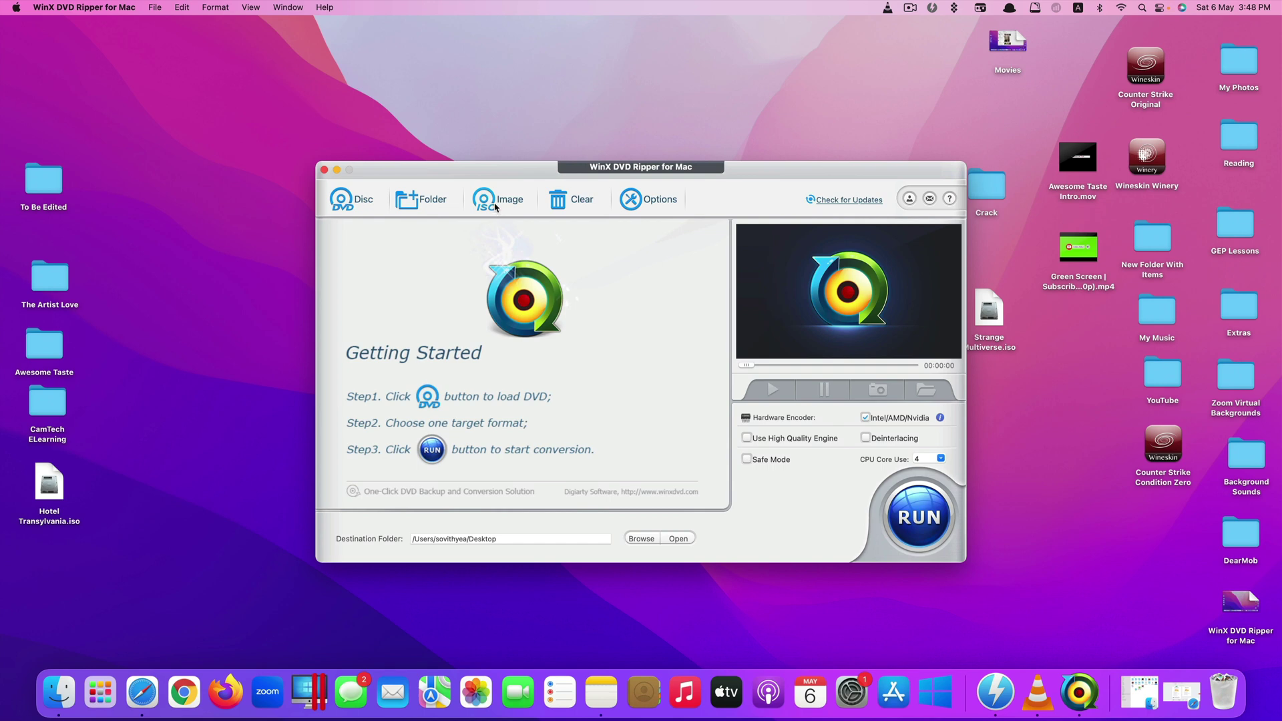
Load Strange Multiverse.iso from the Desktop as the ISO image source.
{"action": "left_click", "coordinate": [495, 206]}
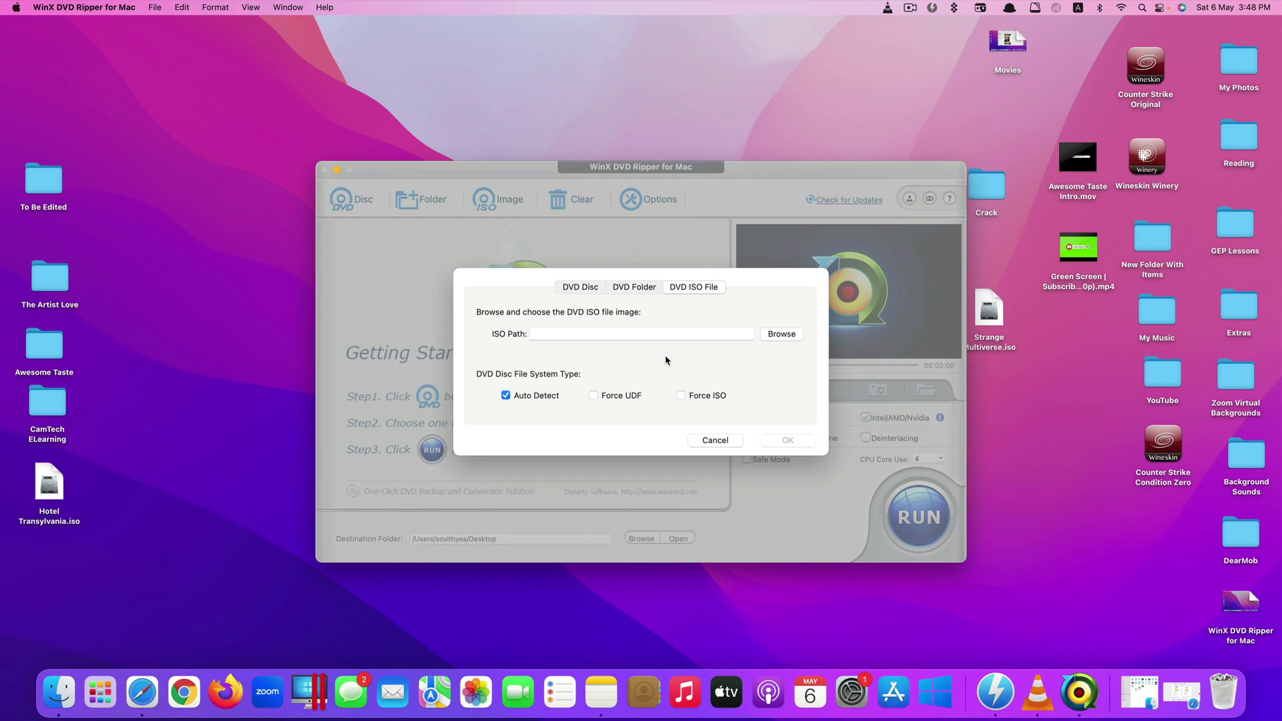
{"action": "left_click", "coordinate": [775, 335]}
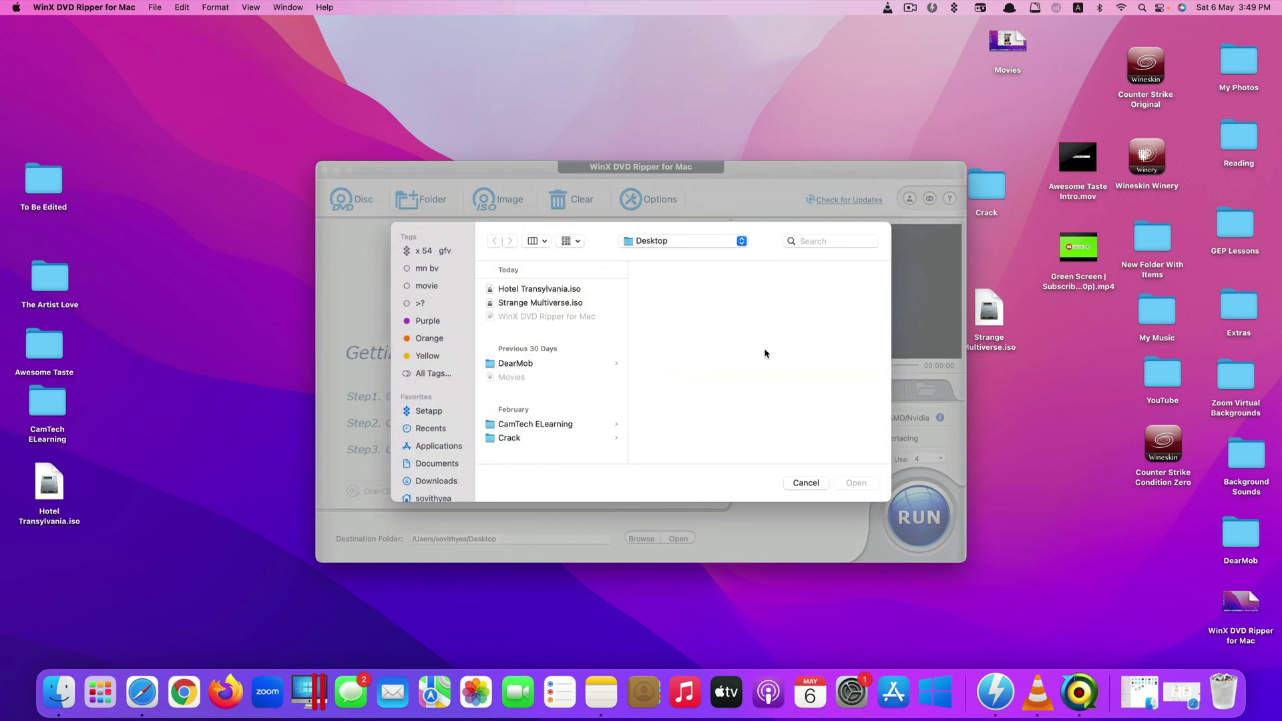
{"action": "double_click", "coordinate": [564, 304]}
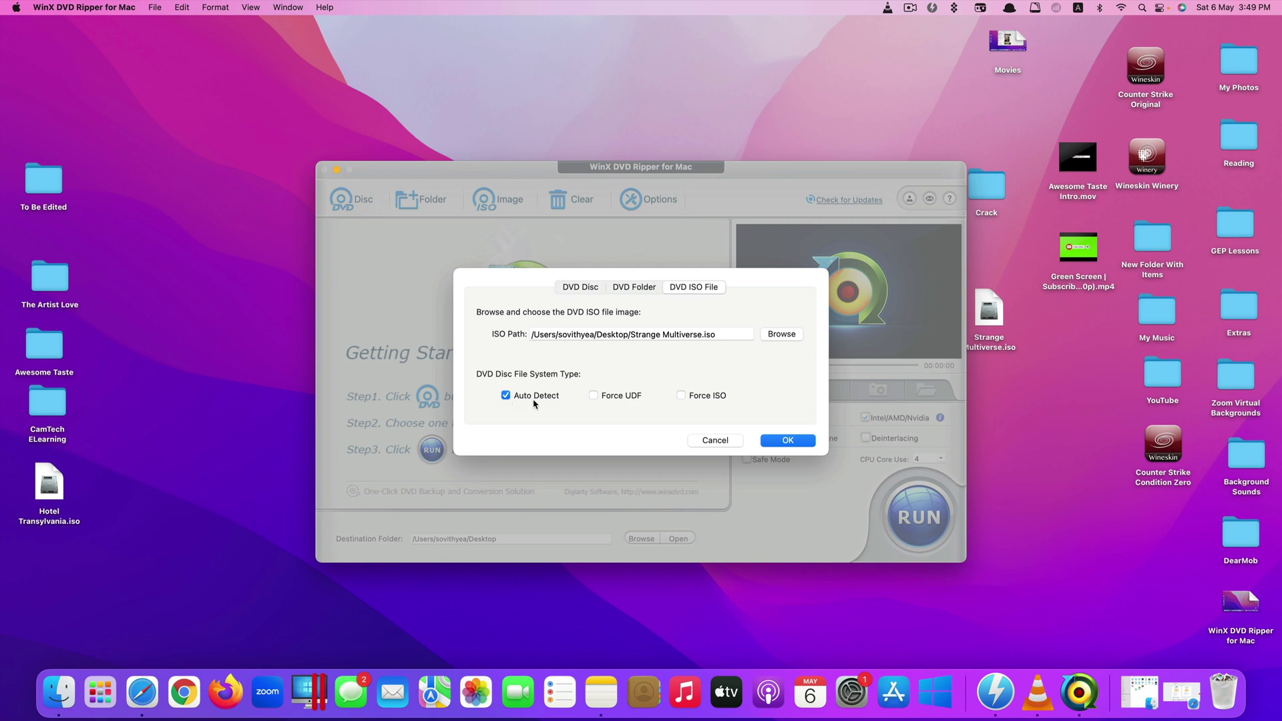
{"action": "left_click", "coordinate": [804, 440]}
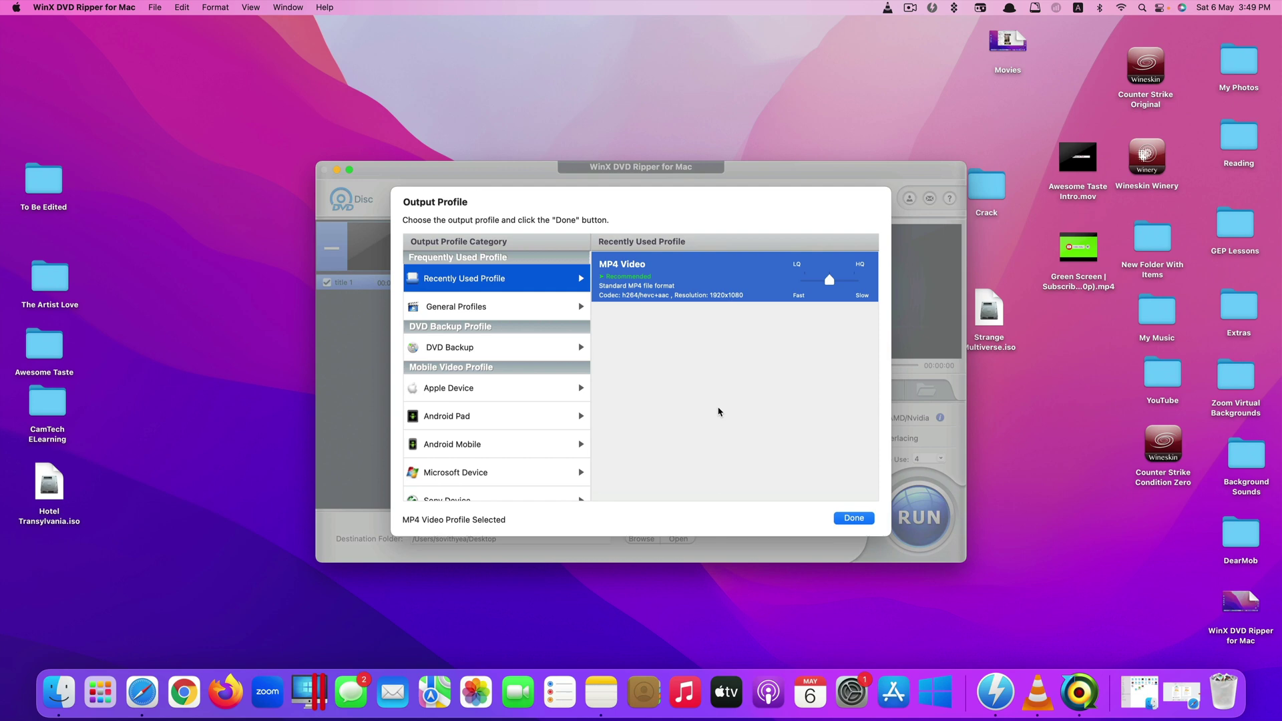
Browse General Profiles, trying DVD Video Copy (MPEG2+DTS) and MOV Video, then view DVD Backup profiles.
{"action": "left_click", "coordinate": [497, 307]}
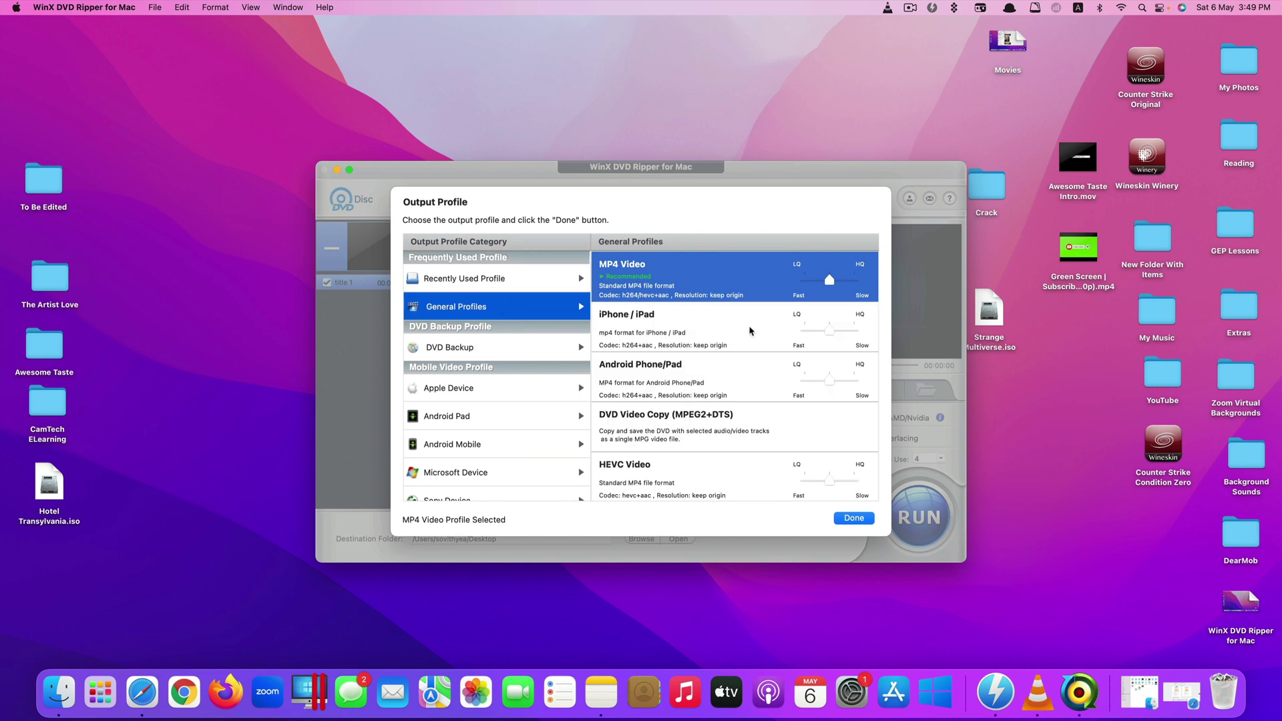
{"action": "scroll", "coordinate": [757, 434], "scroll_direction": "down", "scroll_amount": 3}
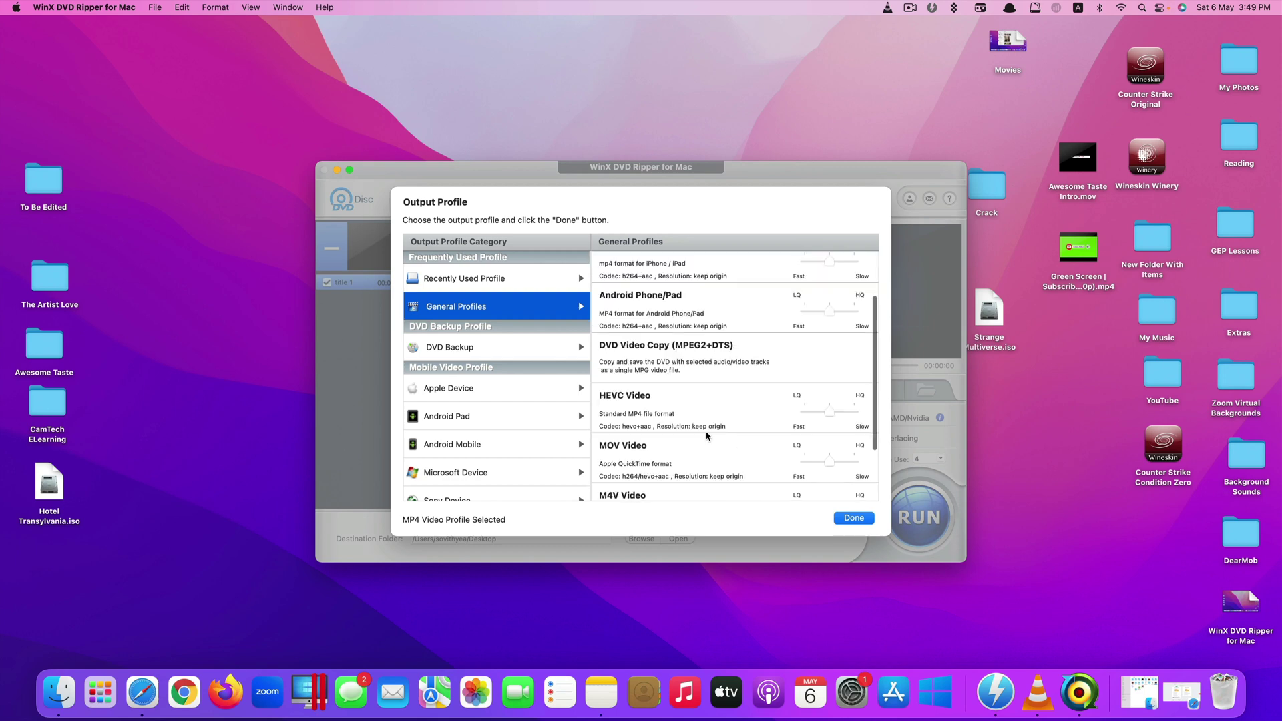
{"action": "left_click", "coordinate": [759, 364]}
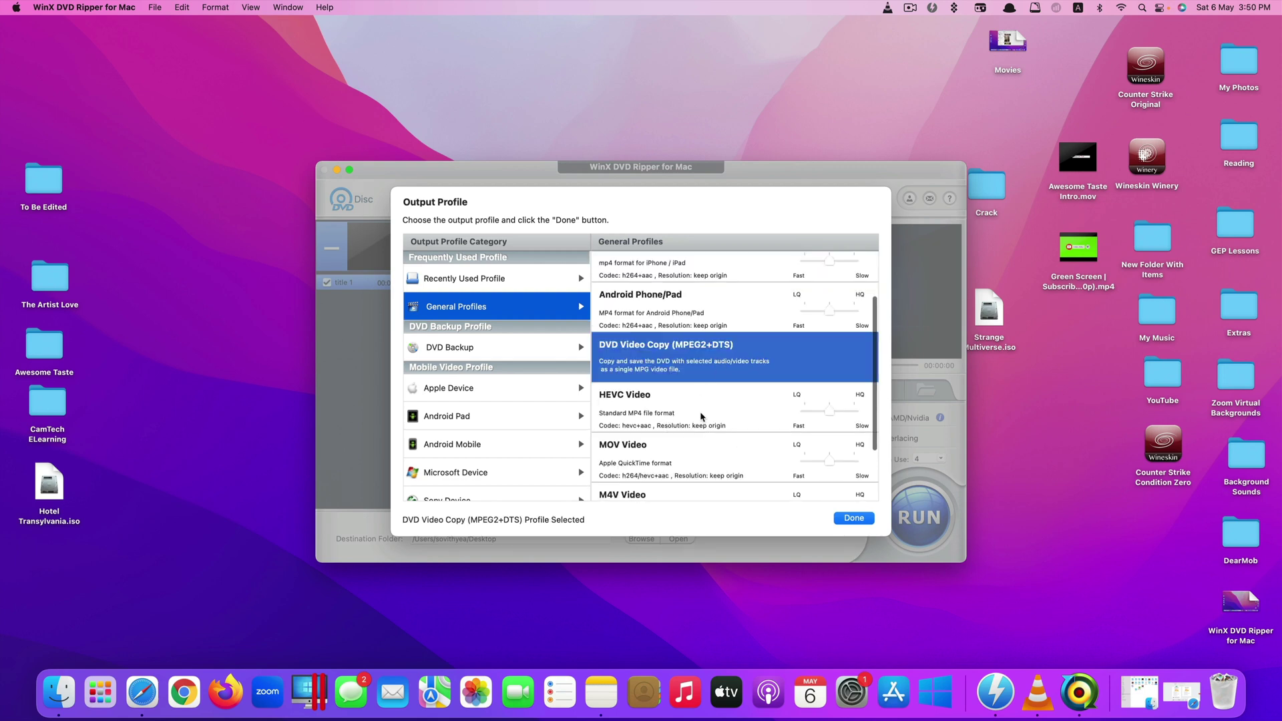
{"action": "scroll", "coordinate": [698, 438], "scroll_direction": "down", "scroll_amount": 1}
{"action": "left_click", "coordinate": [697, 439]}
{"action": "scroll", "coordinate": [701, 438], "scroll_direction": "down", "scroll_amount": 3}
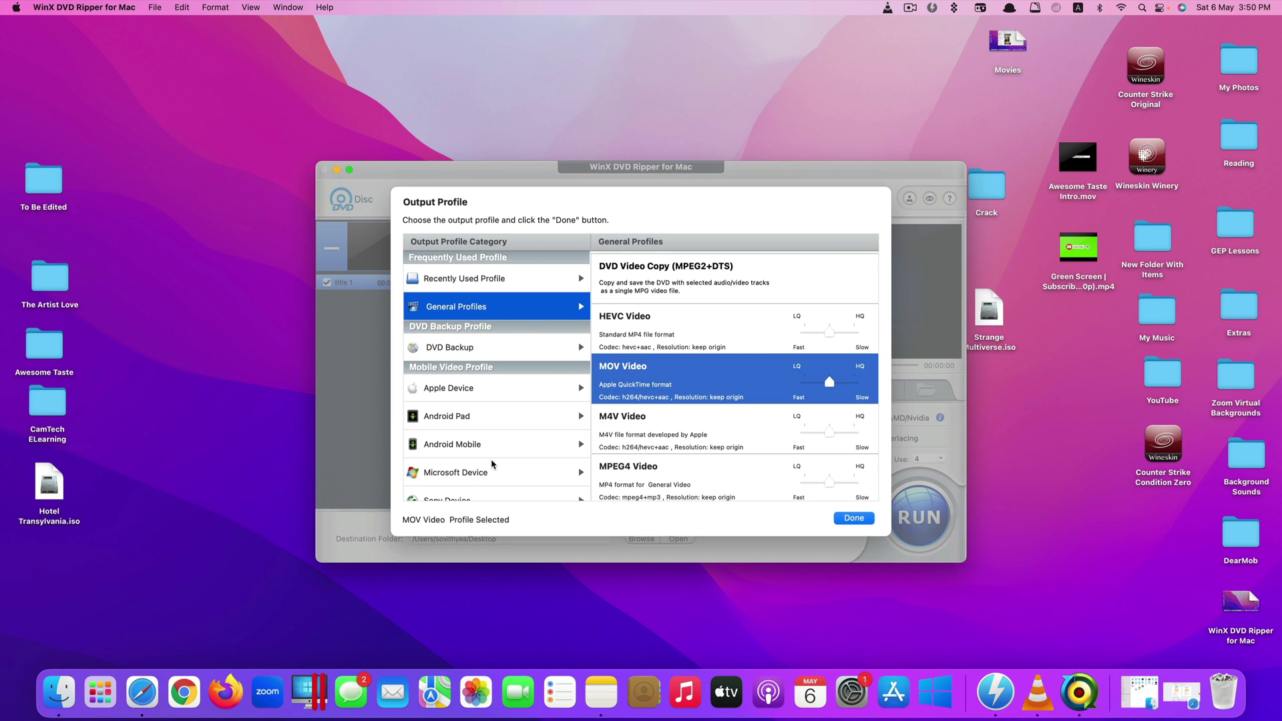
{"action": "left_click", "coordinate": [534, 352]}
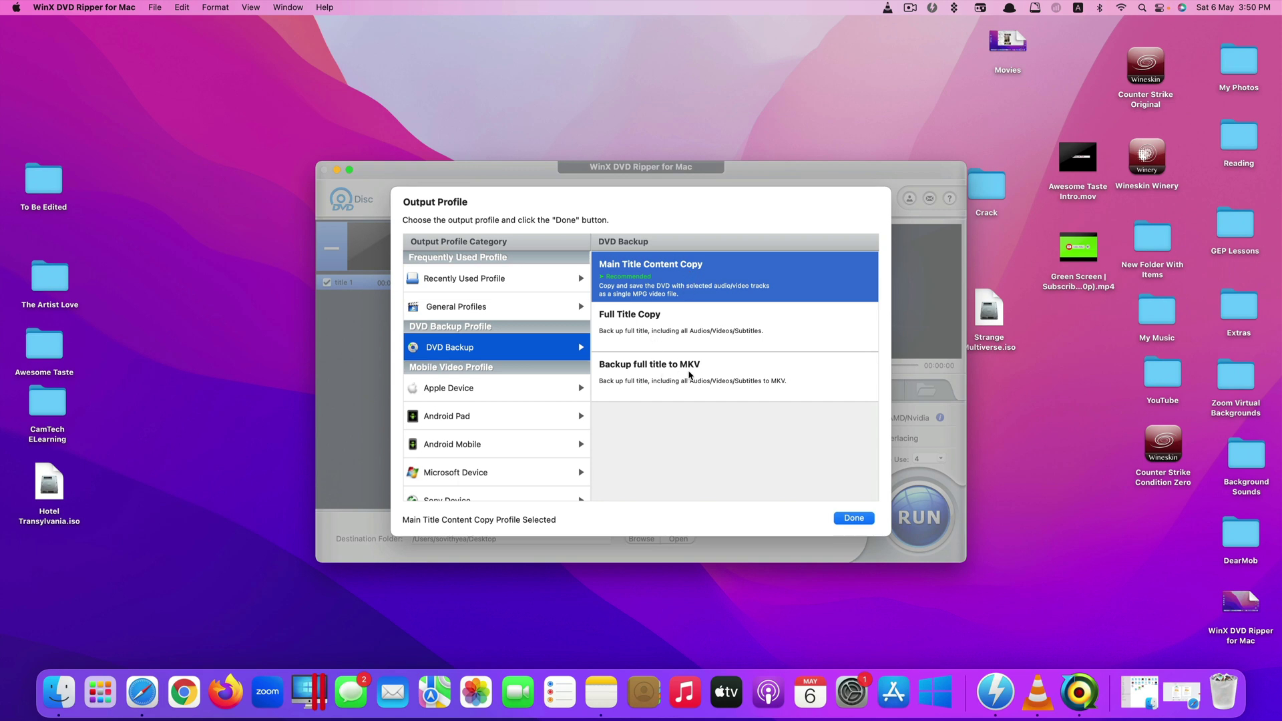
{"action": "scroll", "coordinate": [480, 415], "scroll_direction": "down", "scroll_amount": 1}
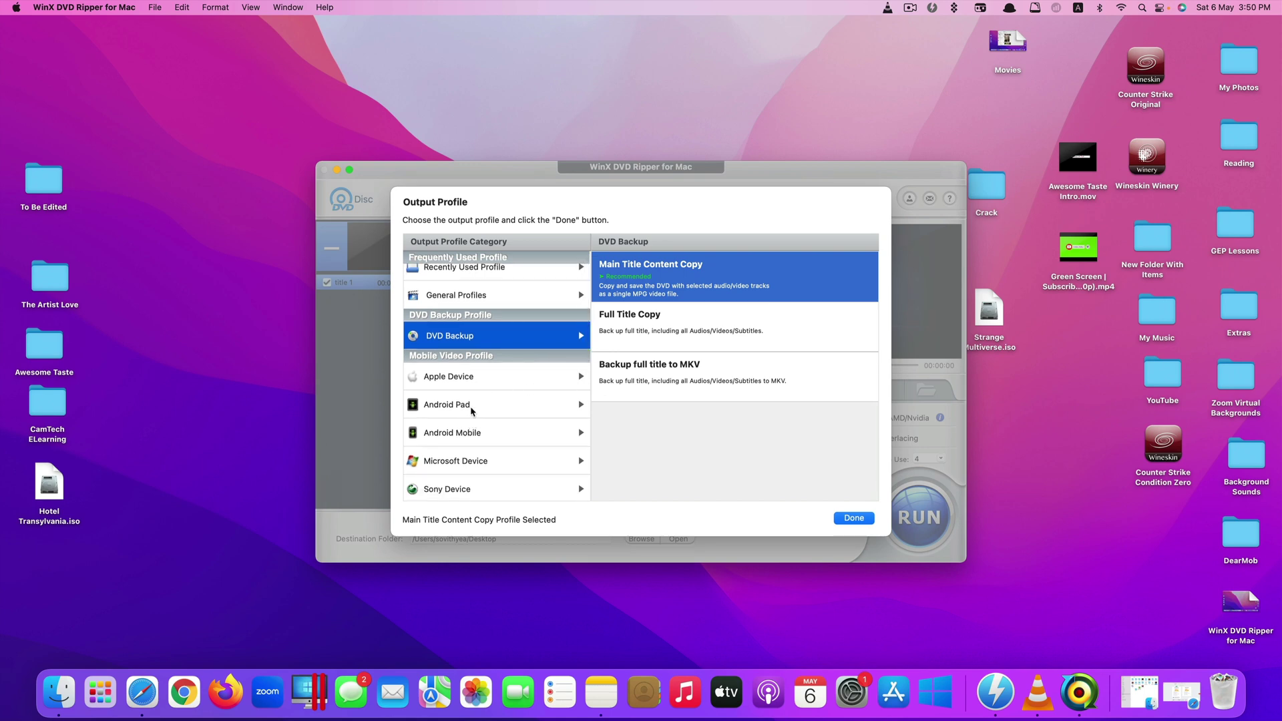
Look over the Apple Device profiles, then go back to General Profiles with MP4 Video selected.
{"action": "left_click", "coordinate": [505, 384]}
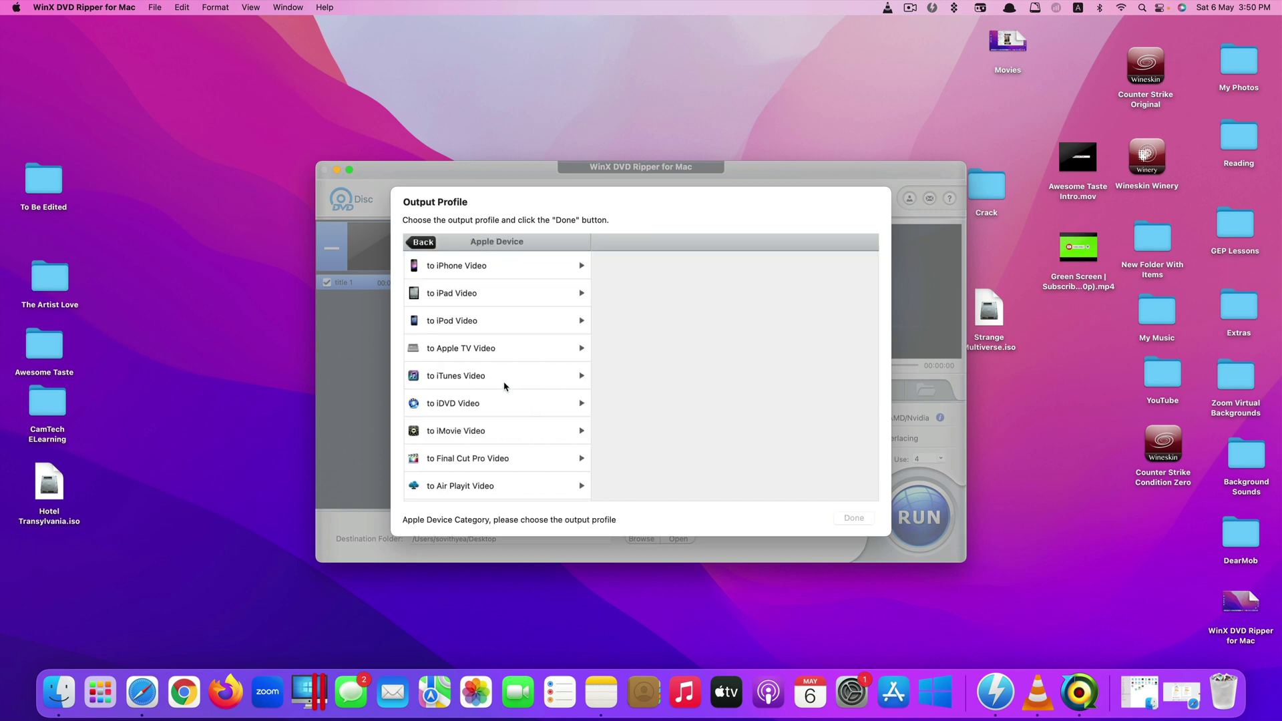
{"action": "left_click", "coordinate": [430, 241]}
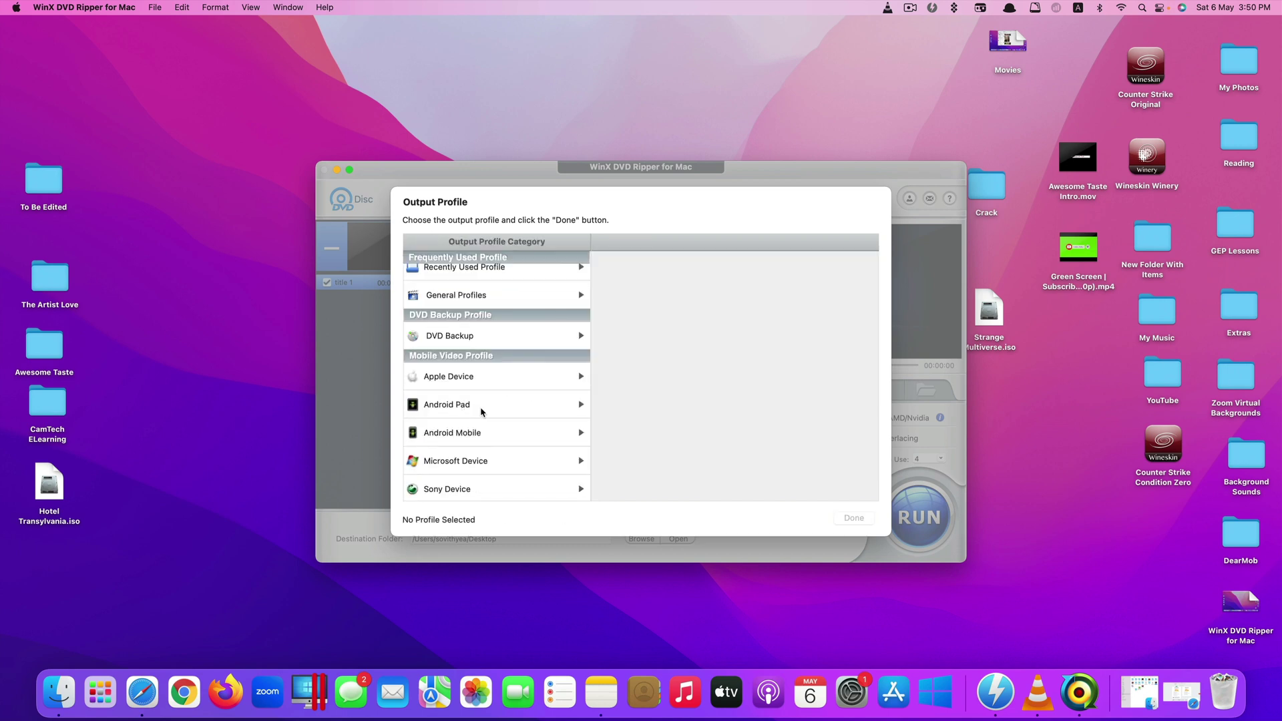
{"action": "scroll", "coordinate": [484, 417], "scroll_direction": "down", "scroll_amount": 3}
{"action": "scroll", "coordinate": [475, 452], "scroll_direction": "down", "scroll_amount": 1}
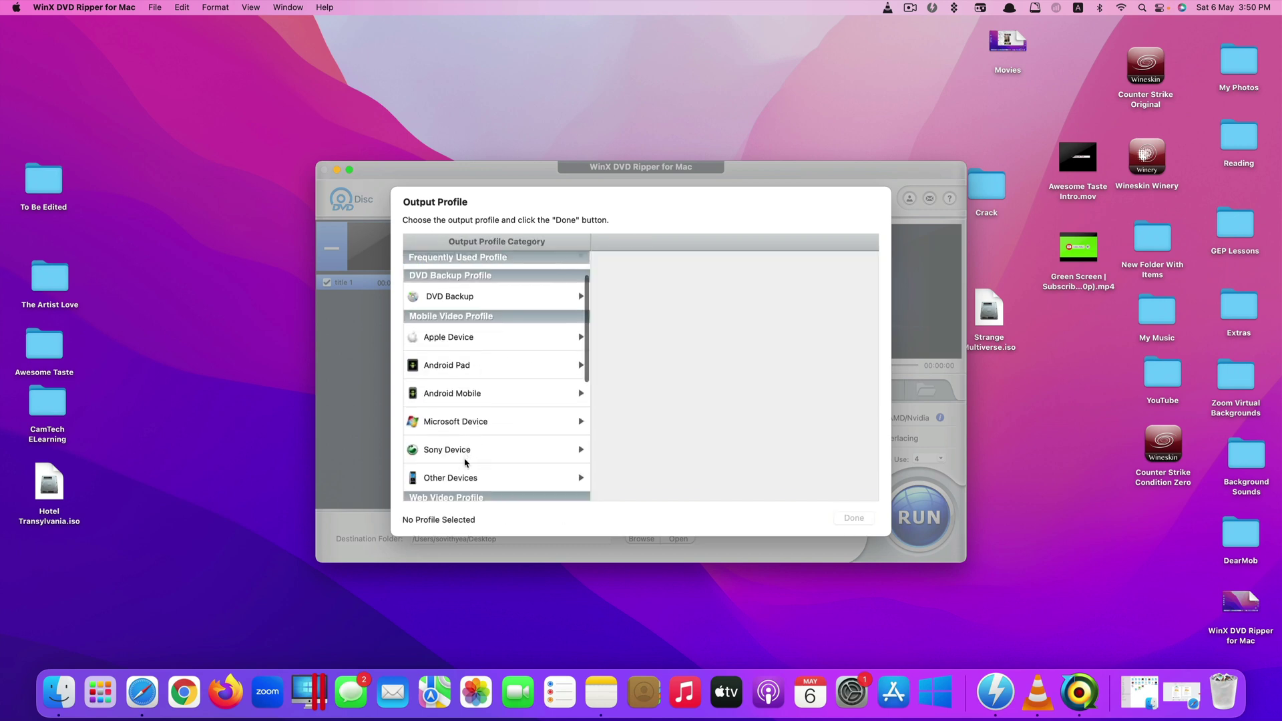
{"action": "scroll", "coordinate": [490, 487], "scroll_direction": "down", "scroll_amount": 1}
{"action": "scroll", "coordinate": [491, 488], "scroll_direction": "down", "scroll_amount": 5}
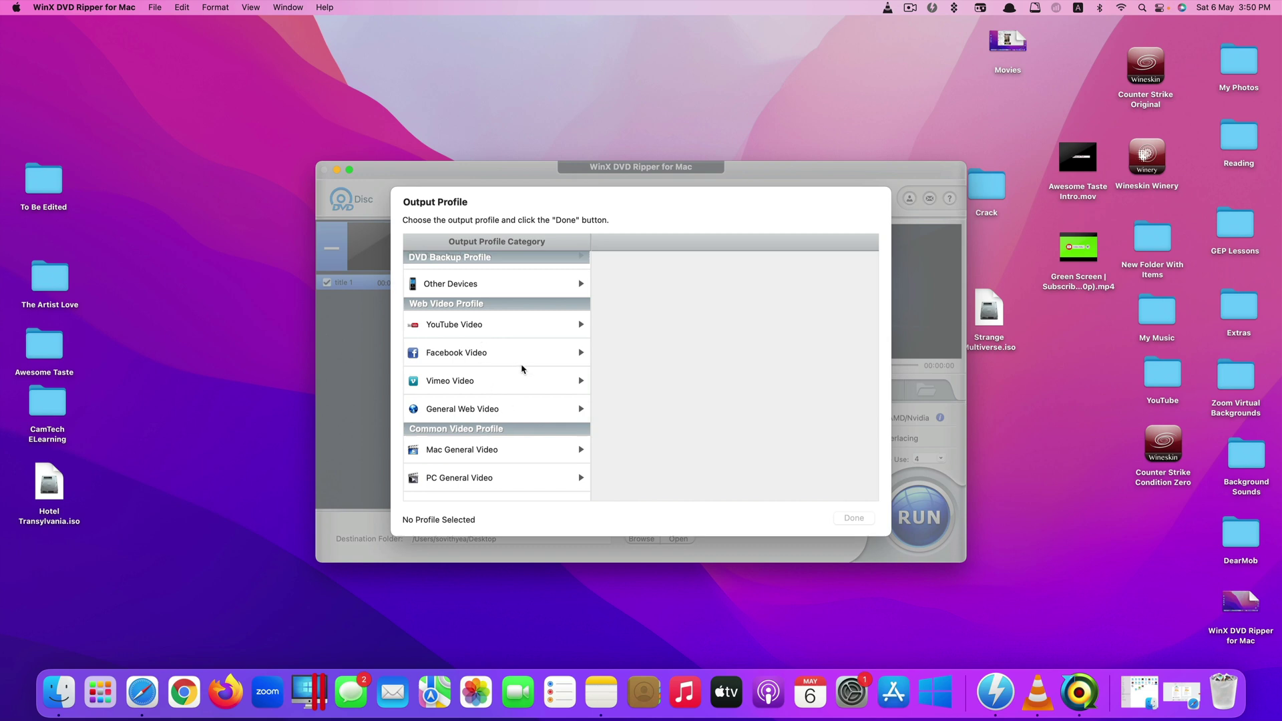
{"action": "scroll", "coordinate": [509, 374], "scroll_direction": "up", "scroll_amount": 10}
{"action": "left_click", "coordinate": [523, 307]}
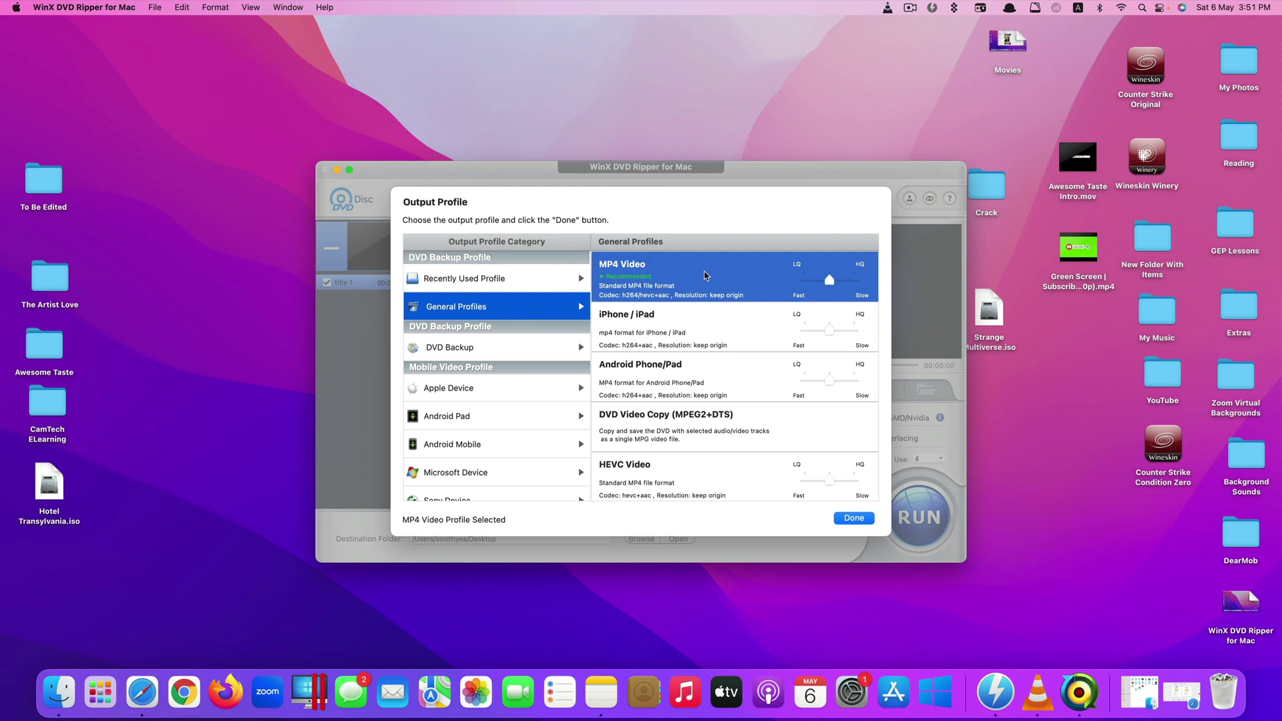
Confirm MP4 Video and leave the title with no subtitle, dismissing the Load Subtitle dialog unchanged.
{"action": "left_click", "coordinate": [862, 518]}
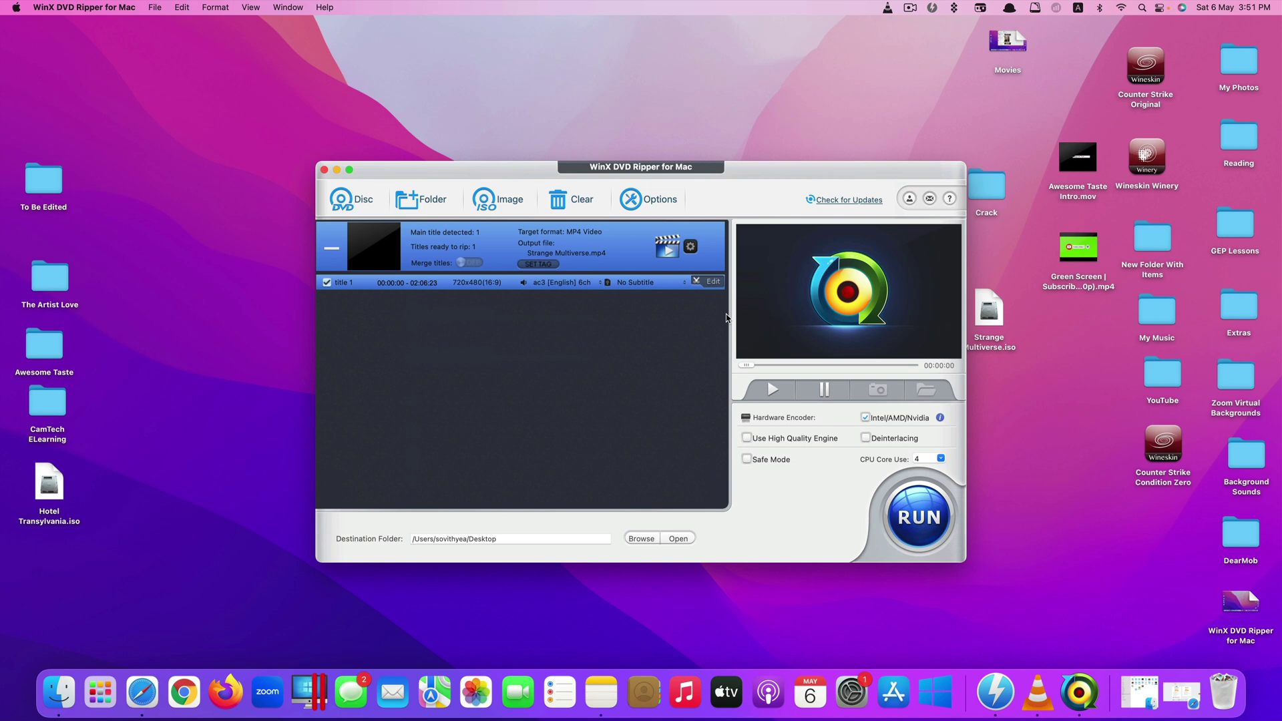
{"action": "left_click", "coordinate": [654, 286]}
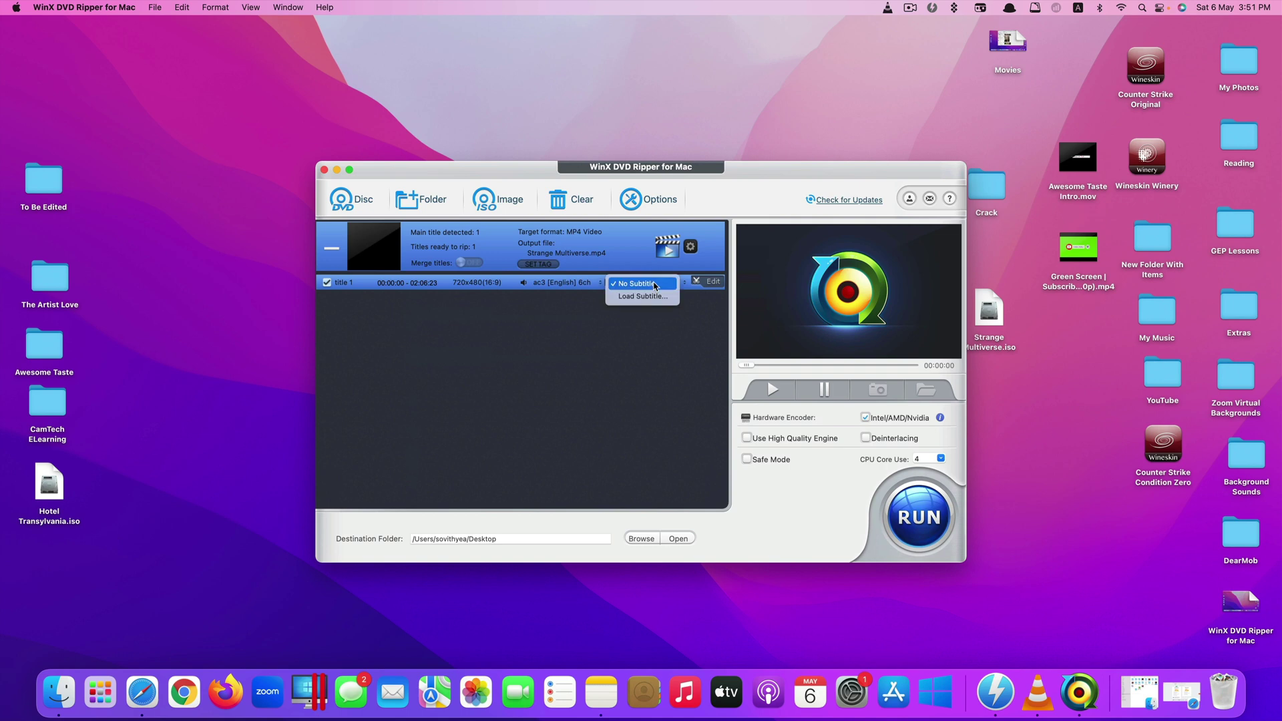
{"action": "left_click", "coordinate": [654, 297]}
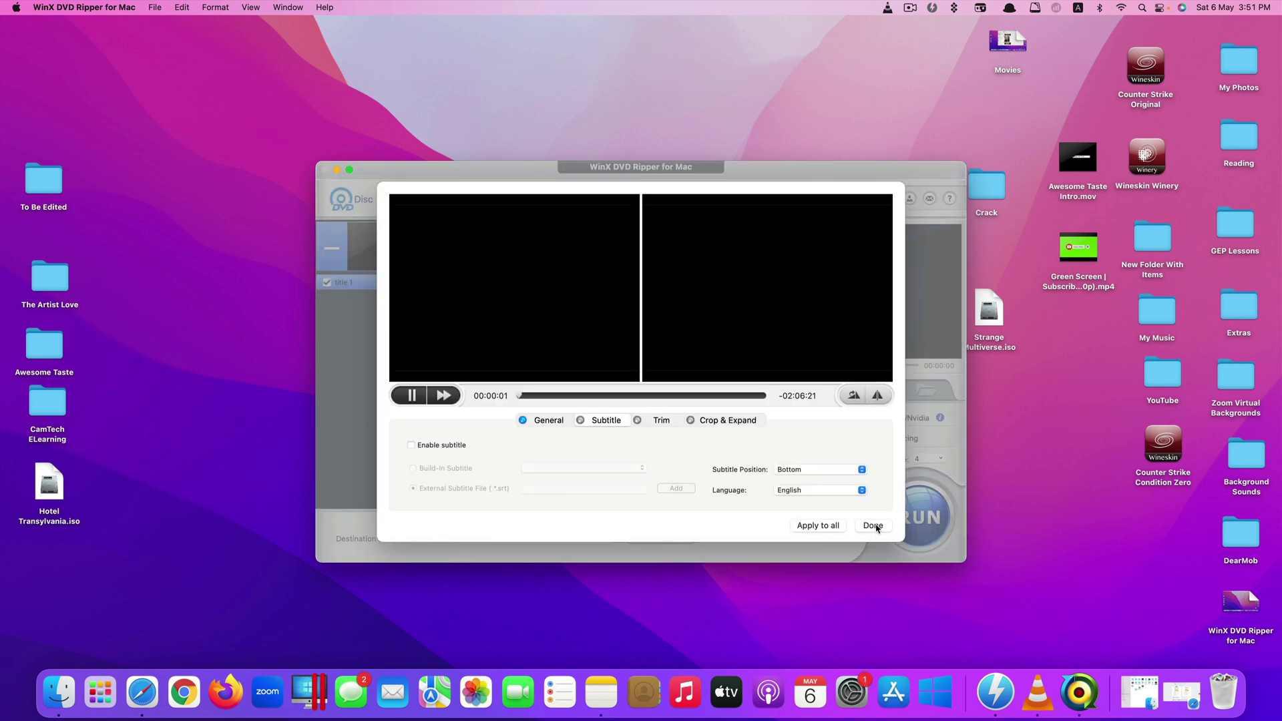
{"action": "left_click", "coordinate": [874, 527]}
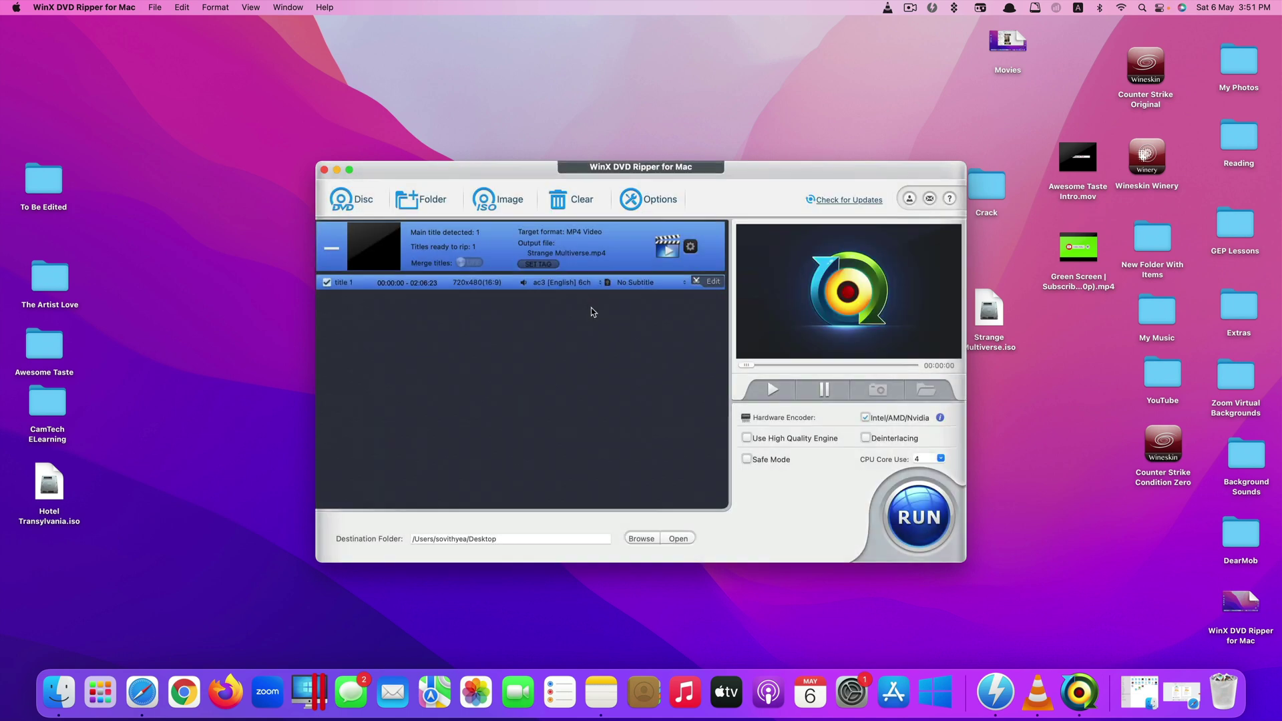
{"action": "left_click", "coordinate": [713, 282]}
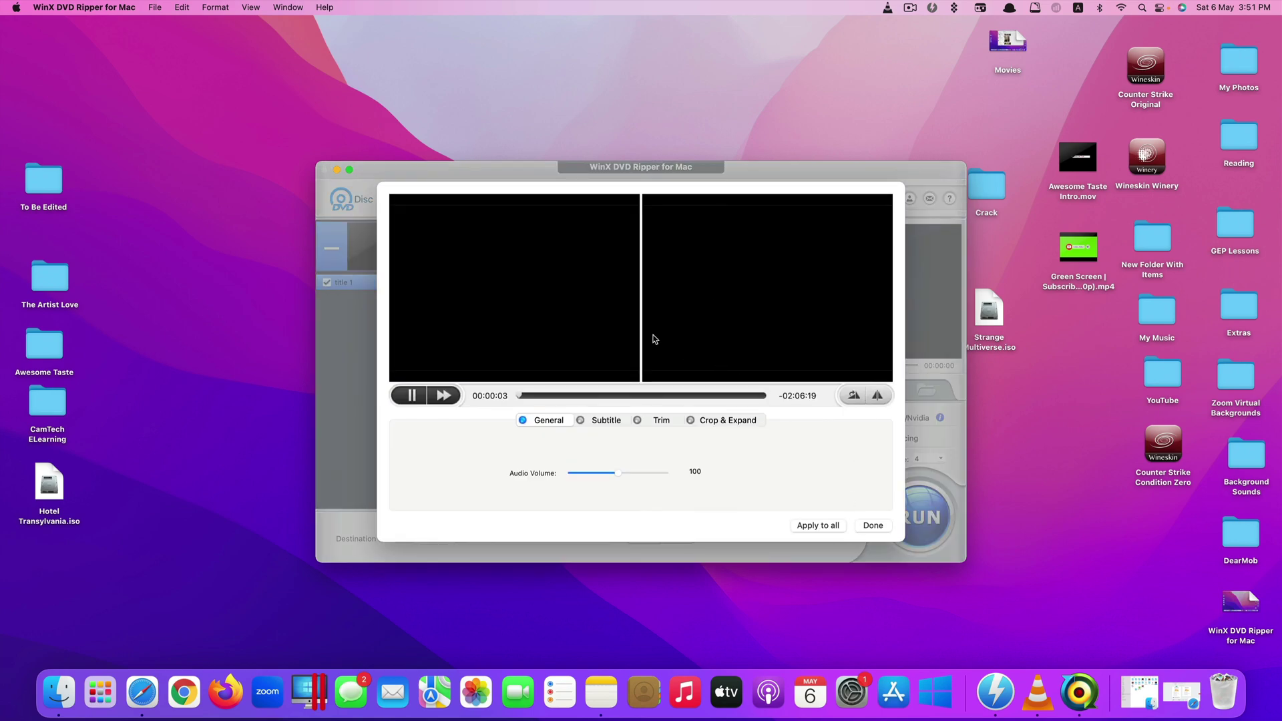
{"action": "left_click", "coordinate": [730, 421]}
{"action": "left_click", "coordinate": [661, 420]}
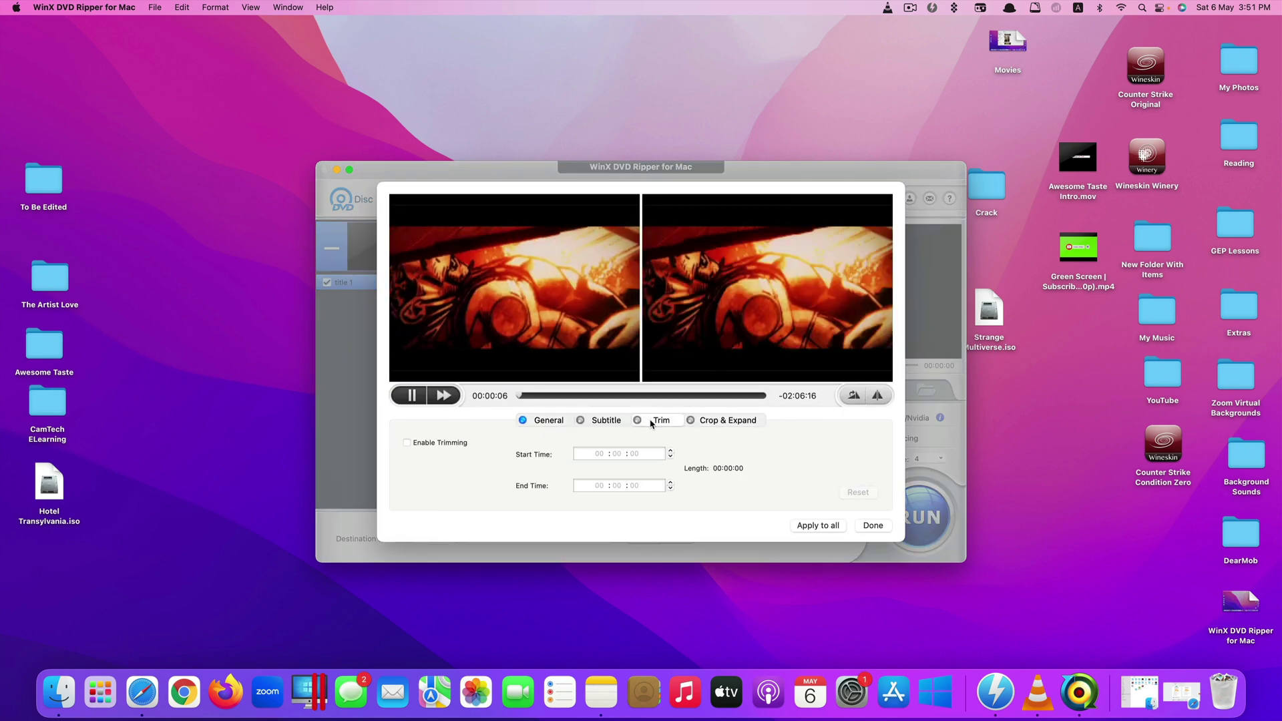
{"action": "left_click", "coordinate": [873, 526]}
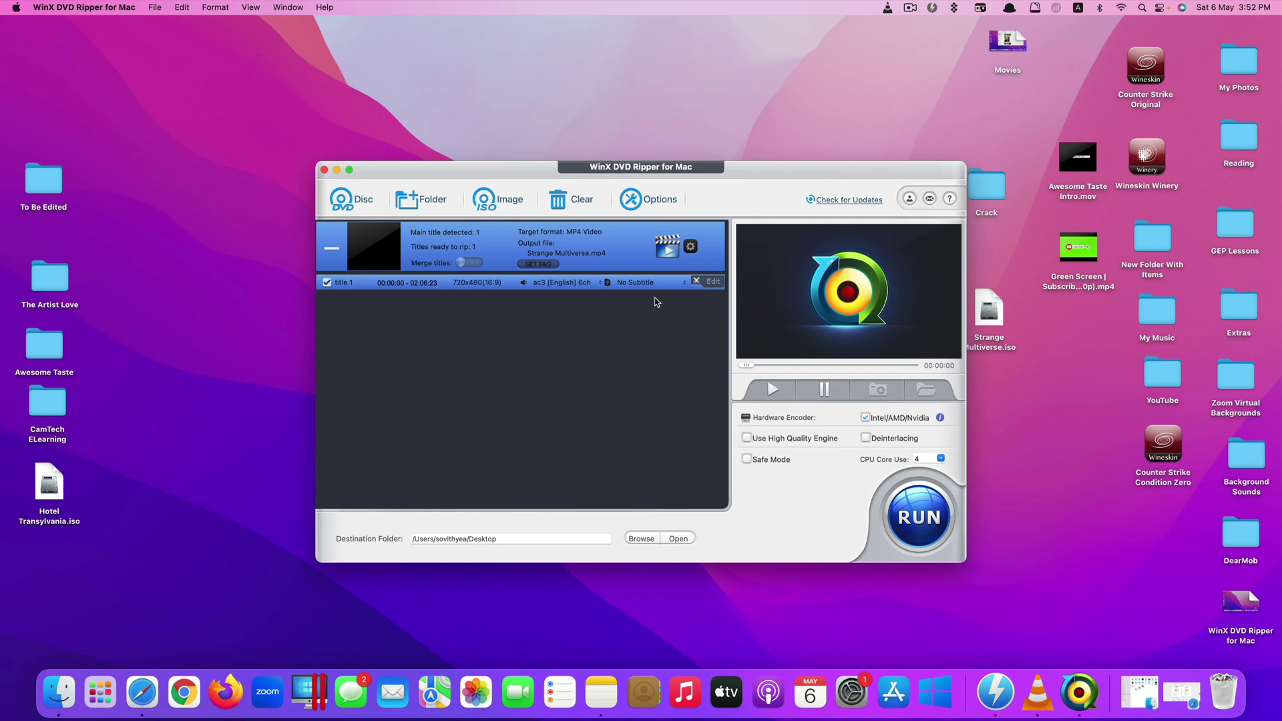
Set the MP4 output resolution to 1920x1080, leaving the frame rate at 'keep origin'.
{"action": "left_click", "coordinate": [690, 247]}
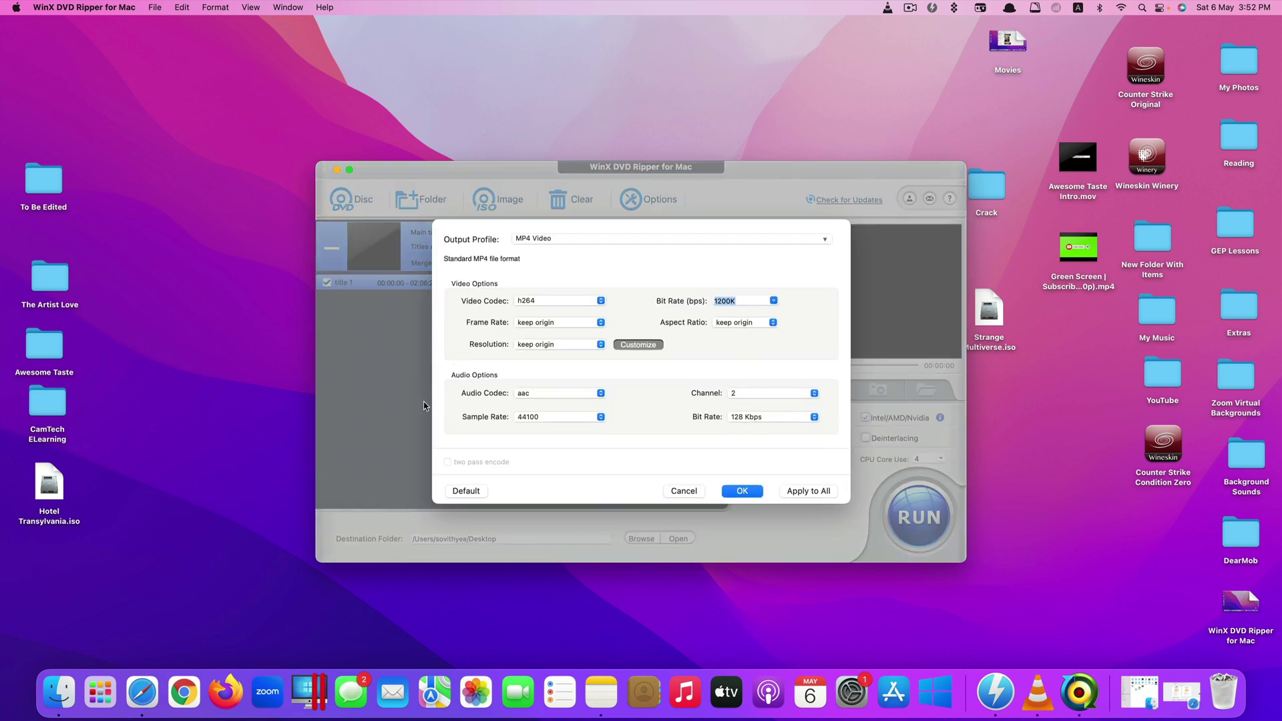
{"action": "left_click", "coordinate": [580, 325]}
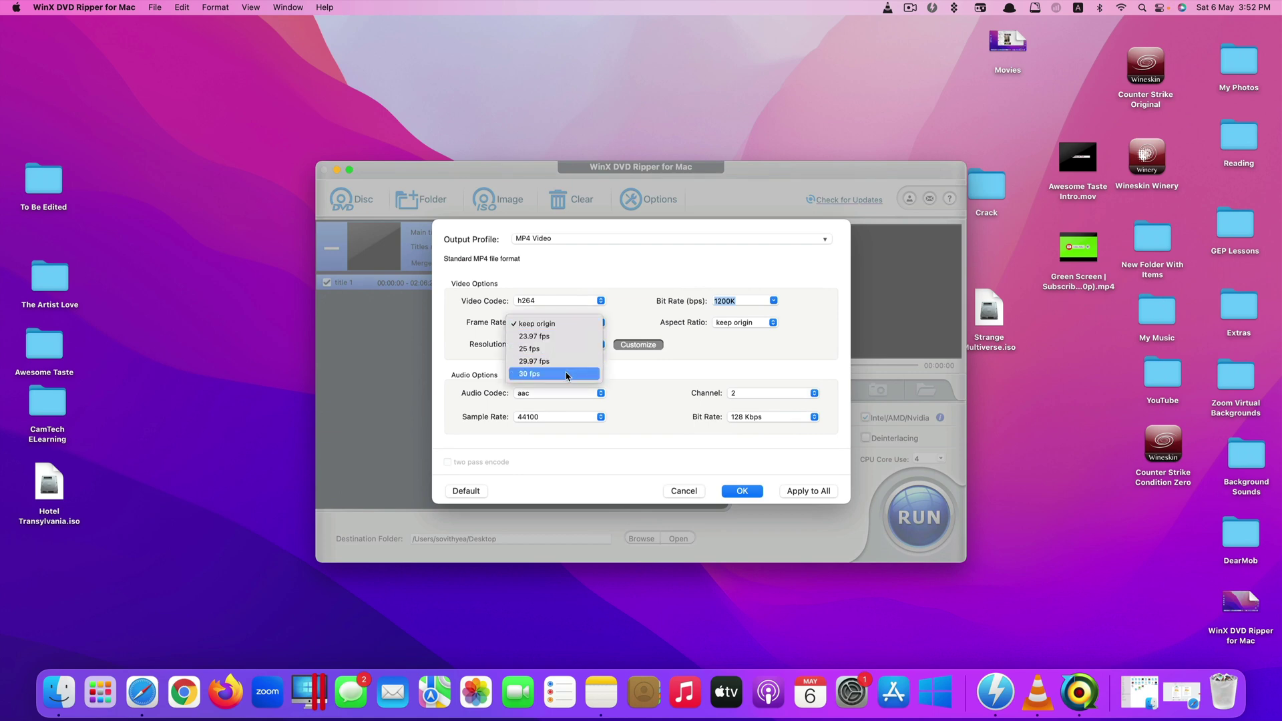
{"action": "key", "text": "Escape"}
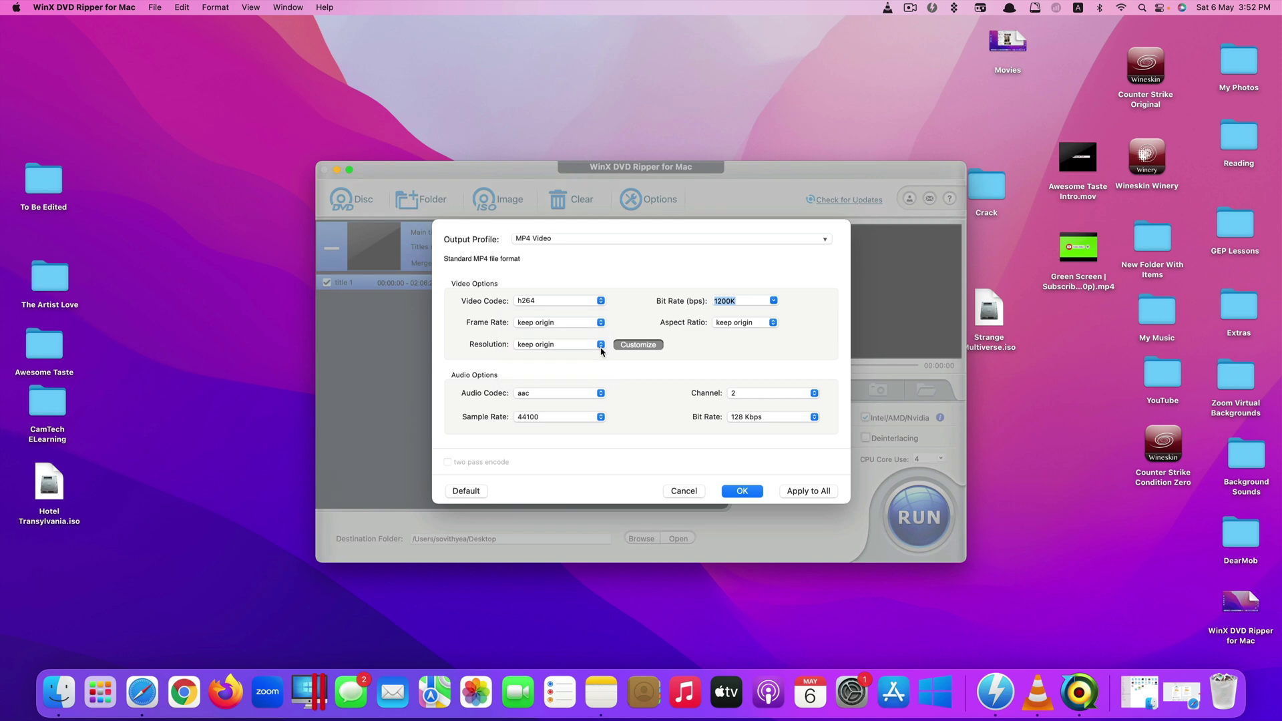
{"action": "left_click", "coordinate": [638, 344]}
{"action": "left_click", "coordinate": [601, 348]}
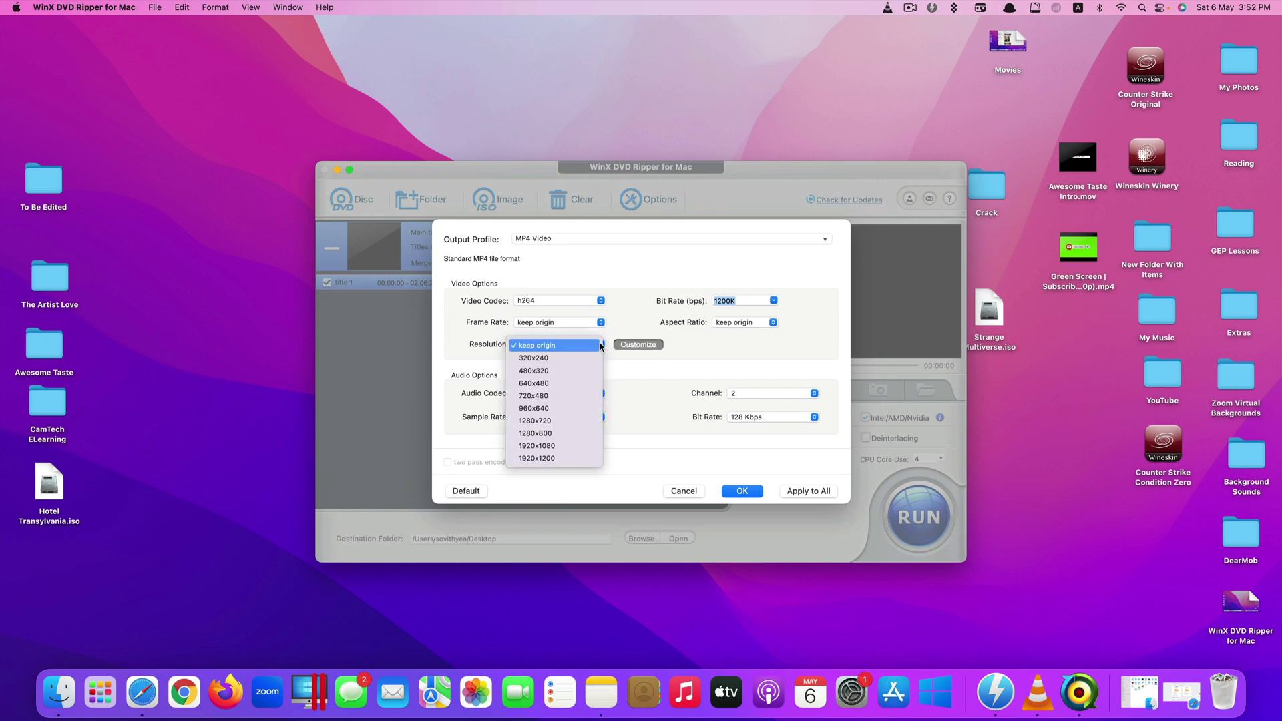
{"action": "left_click", "coordinate": [571, 446]}
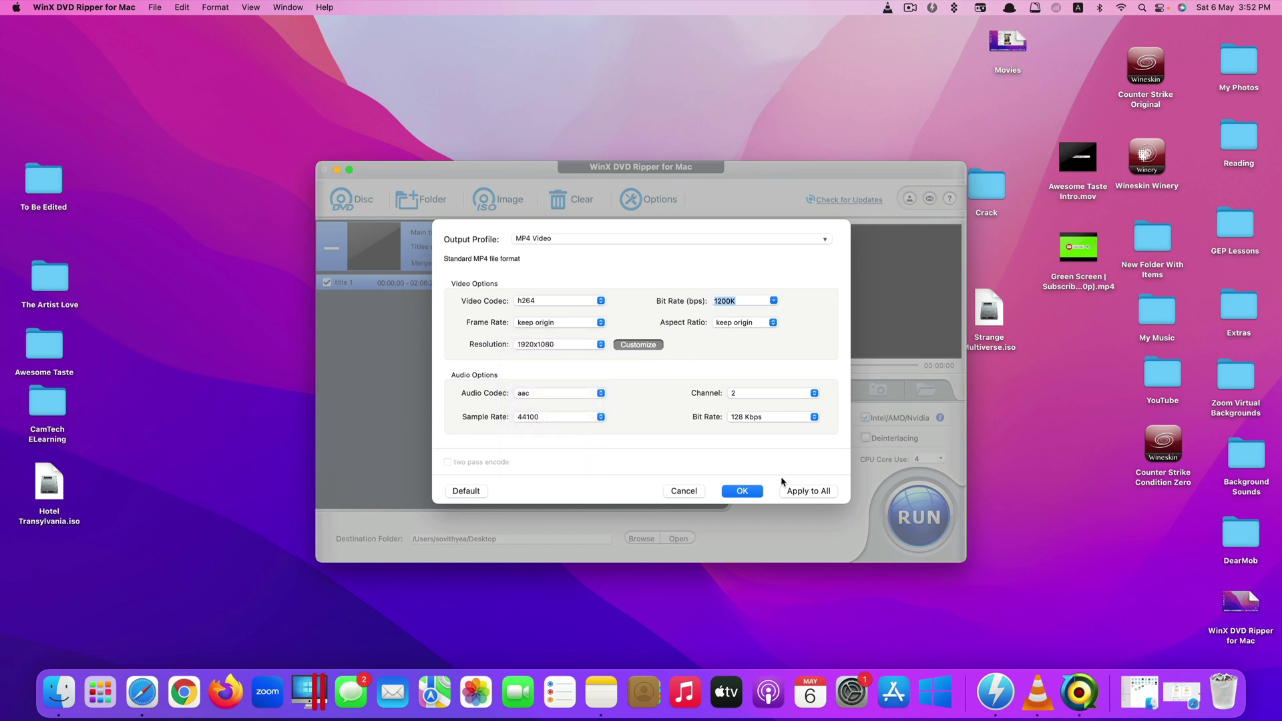
{"action": "left_click", "coordinate": [742, 491]}
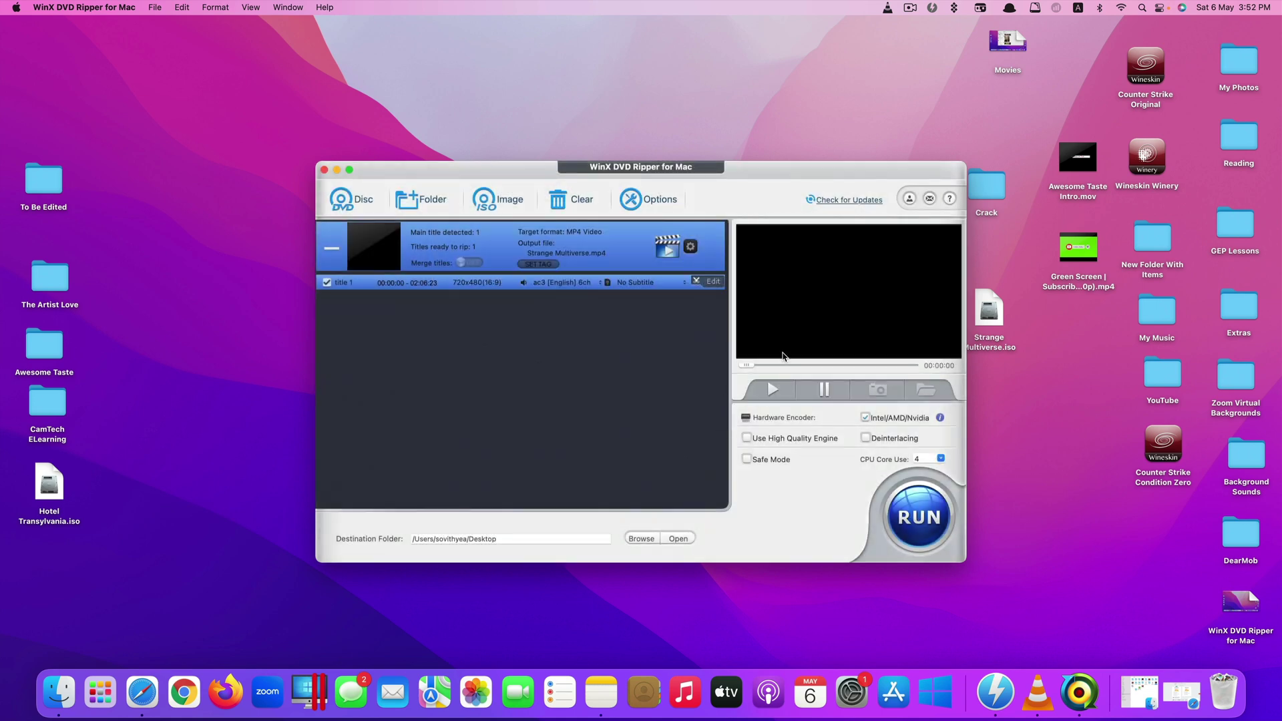
{"action": "left_click", "coordinate": [940, 418]}
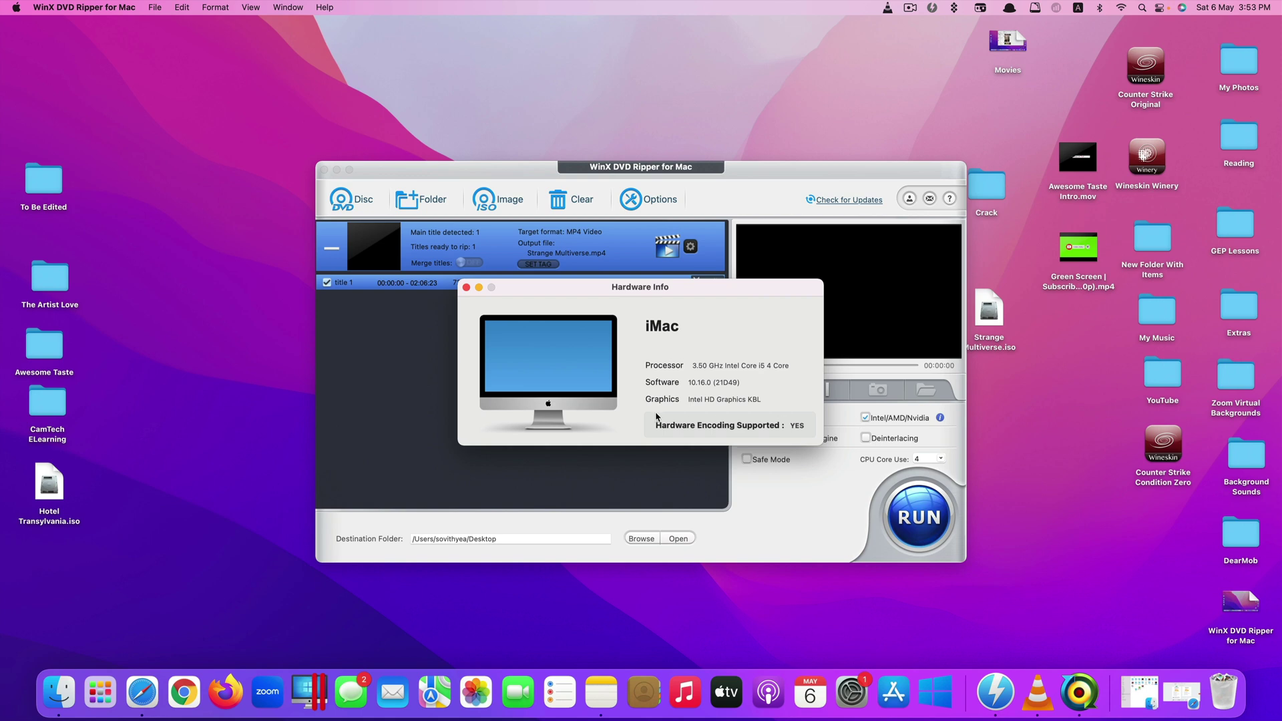
{"action": "left_click", "coordinate": [466, 288]}
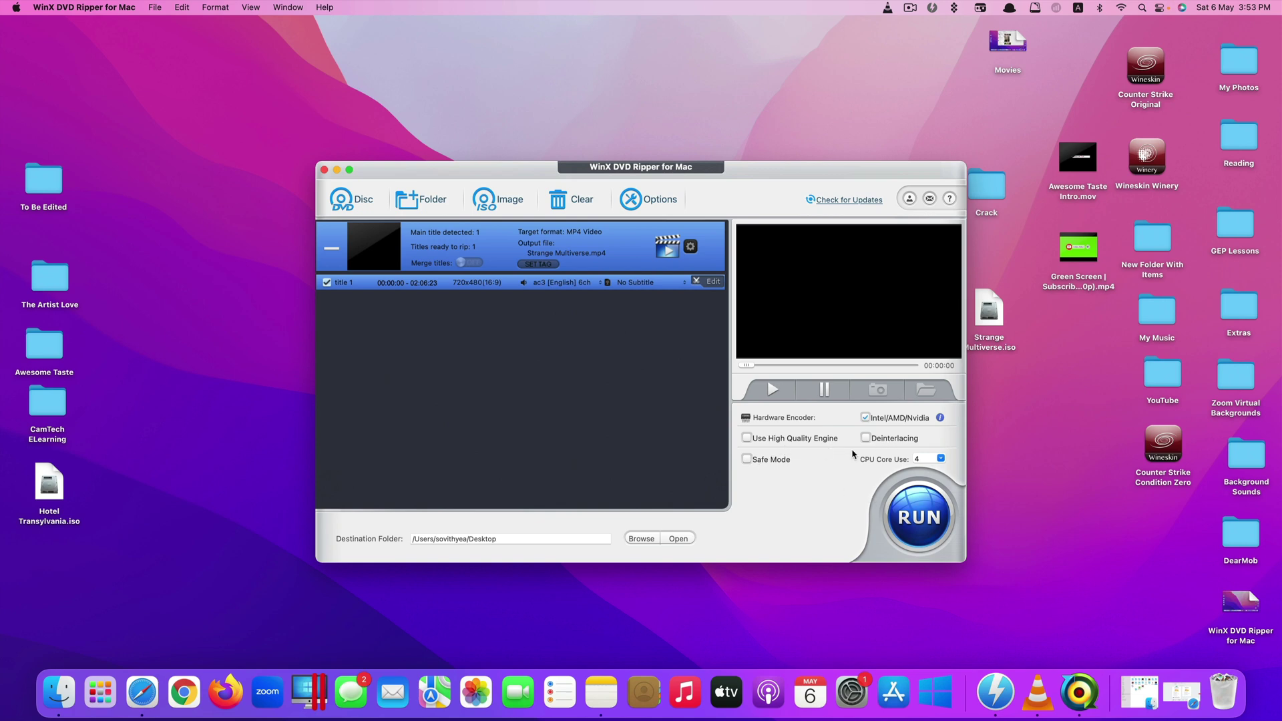
{"action": "left_click", "coordinate": [930, 459]}
{"action": "left_click", "coordinate": [641, 539]}
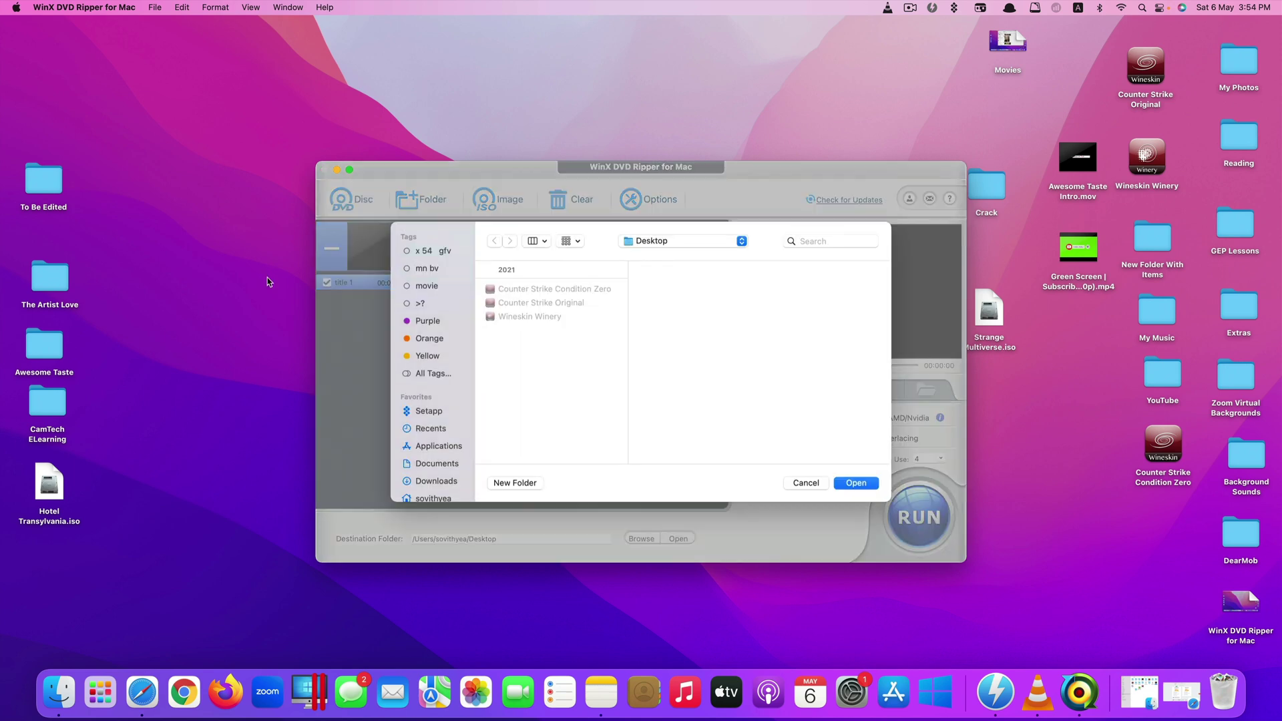
{"action": "scroll", "coordinate": [416, 422], "scroll_direction": "down", "scroll_amount": 3}
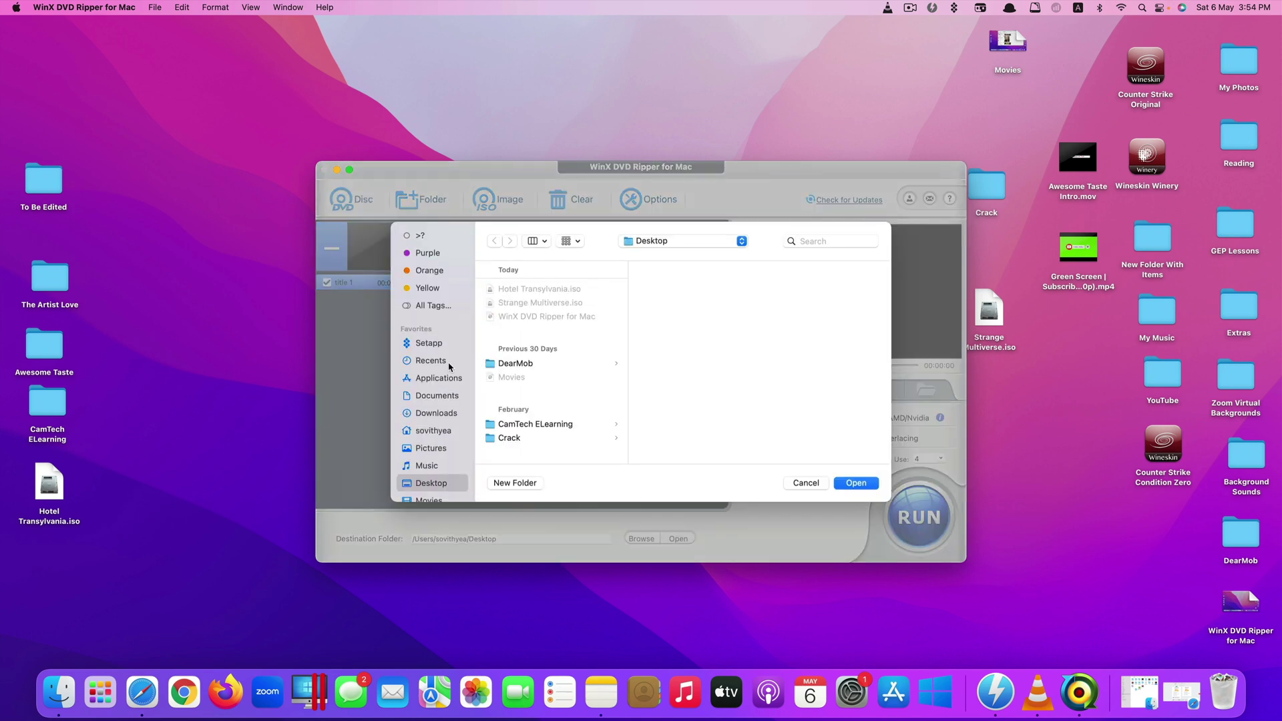
{"action": "left_click", "coordinate": [438, 461]}
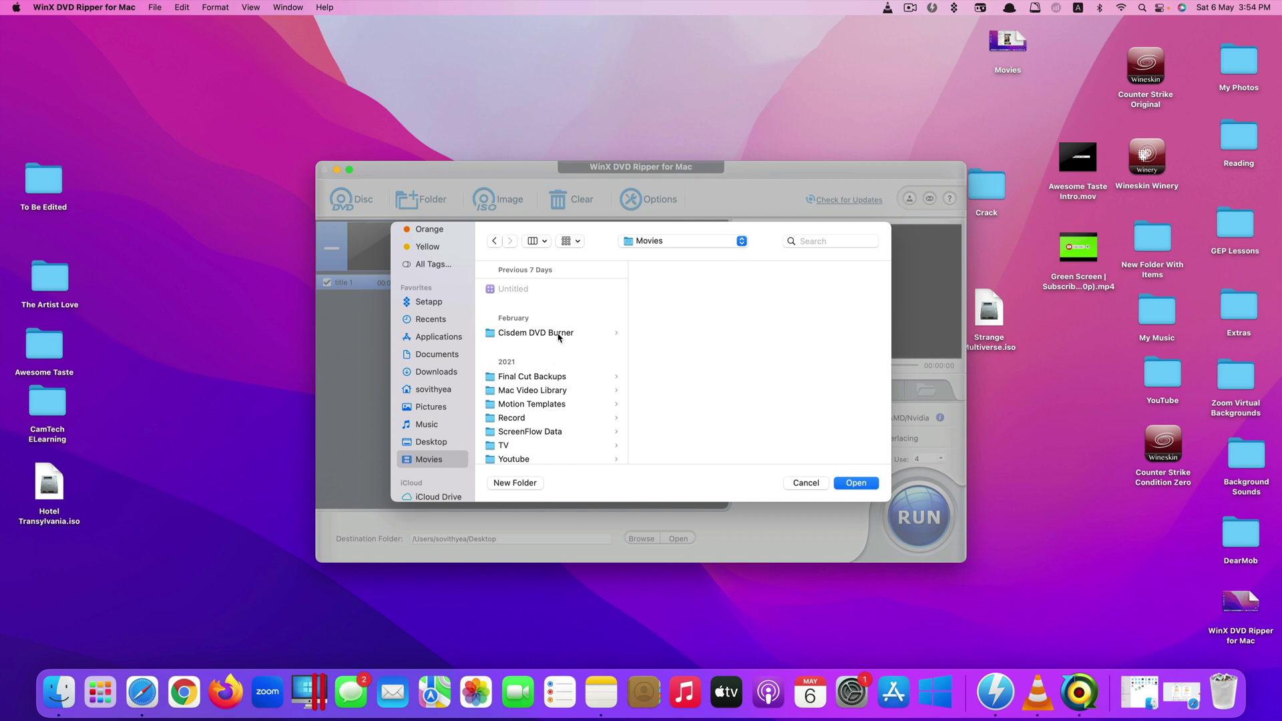
{"action": "left_click", "coordinate": [561, 333]}
{"action": "left_click", "coordinate": [507, 390]}
{"action": "left_click", "coordinate": [441, 446]}
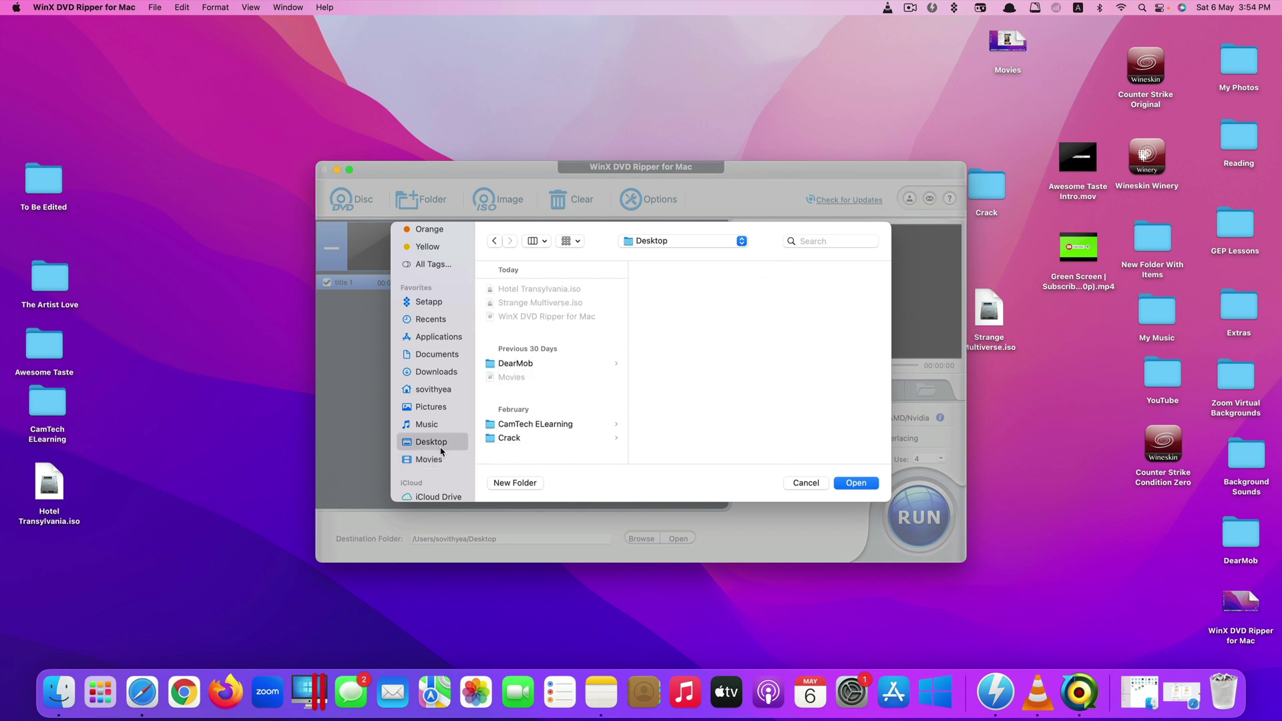
{"action": "left_click", "coordinate": [855, 482]}
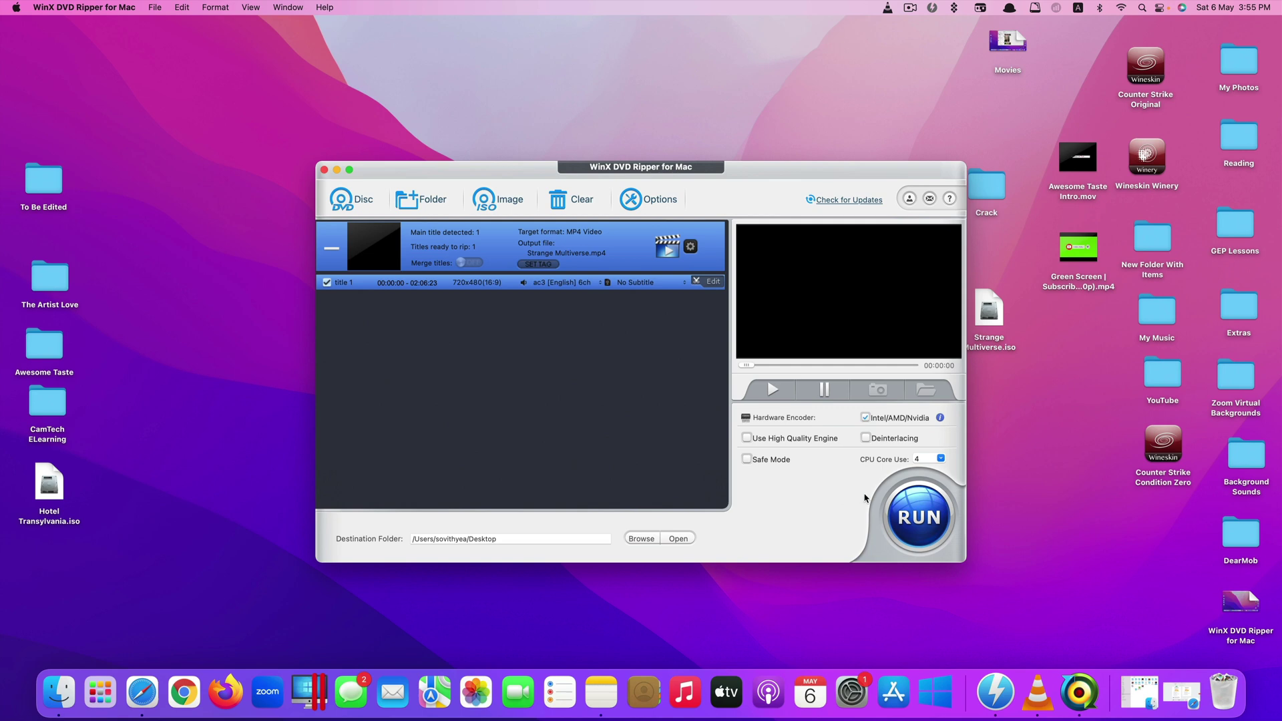
Rip the title to MP4 and move the new Strange Multiverse.mp4 to the Desktop's left side.
{"action": "left_click", "coordinate": [916, 522]}
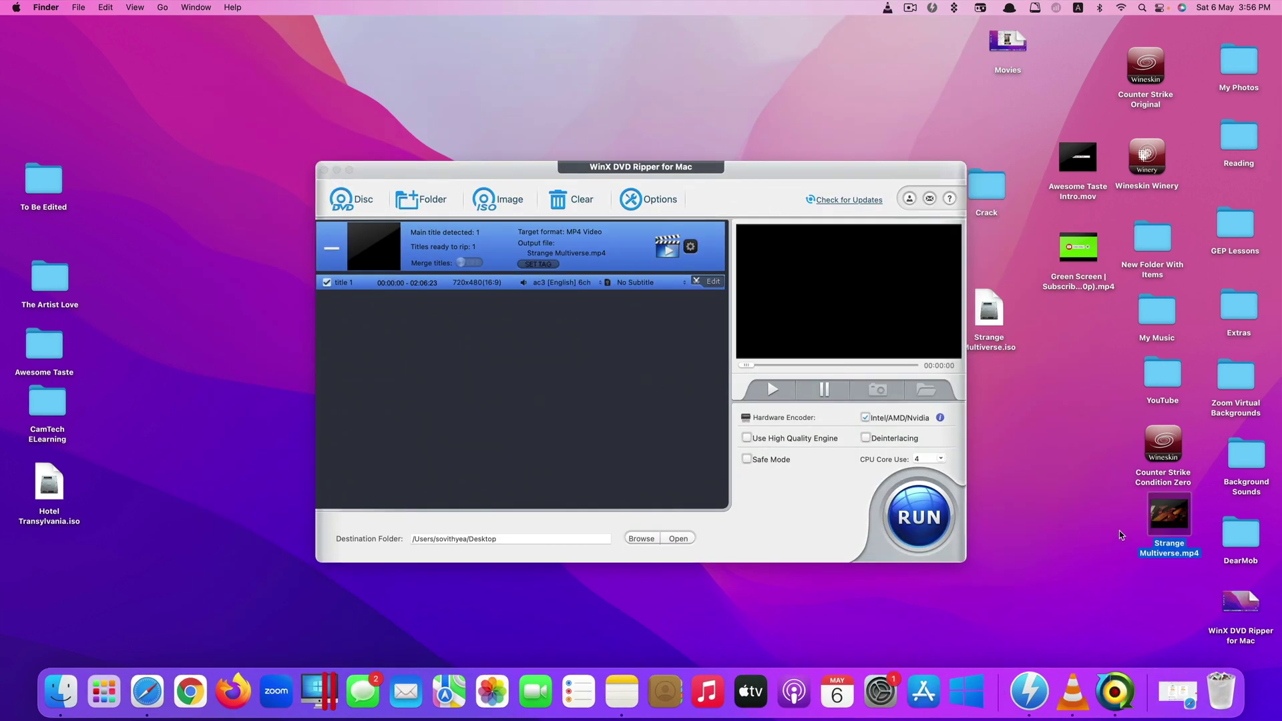
{"action": "left_click_drag", "start_coordinate": [1172, 551], "coordinate": [238, 487]}
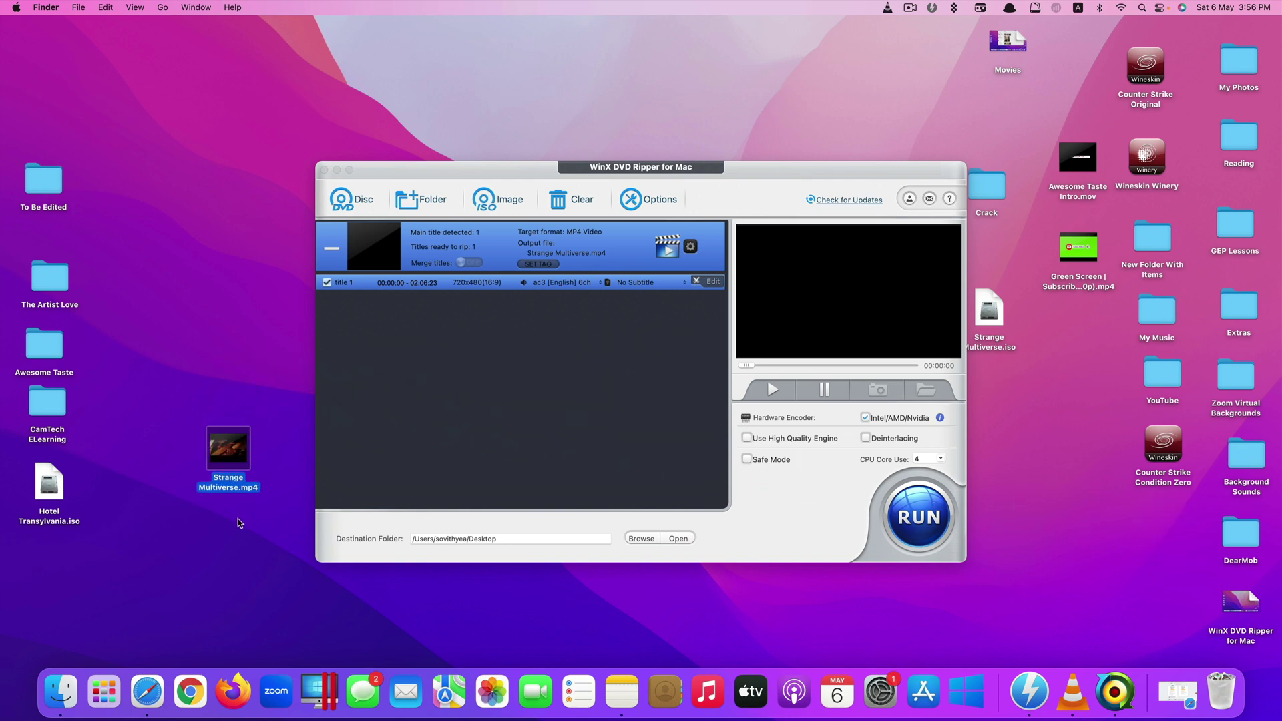
Play Strange Multiverse.mp4 in VLC, jumping to about 4:55, 8:15 and 14:06, then hide the player.
{"action": "double_click", "coordinate": [239, 483]}
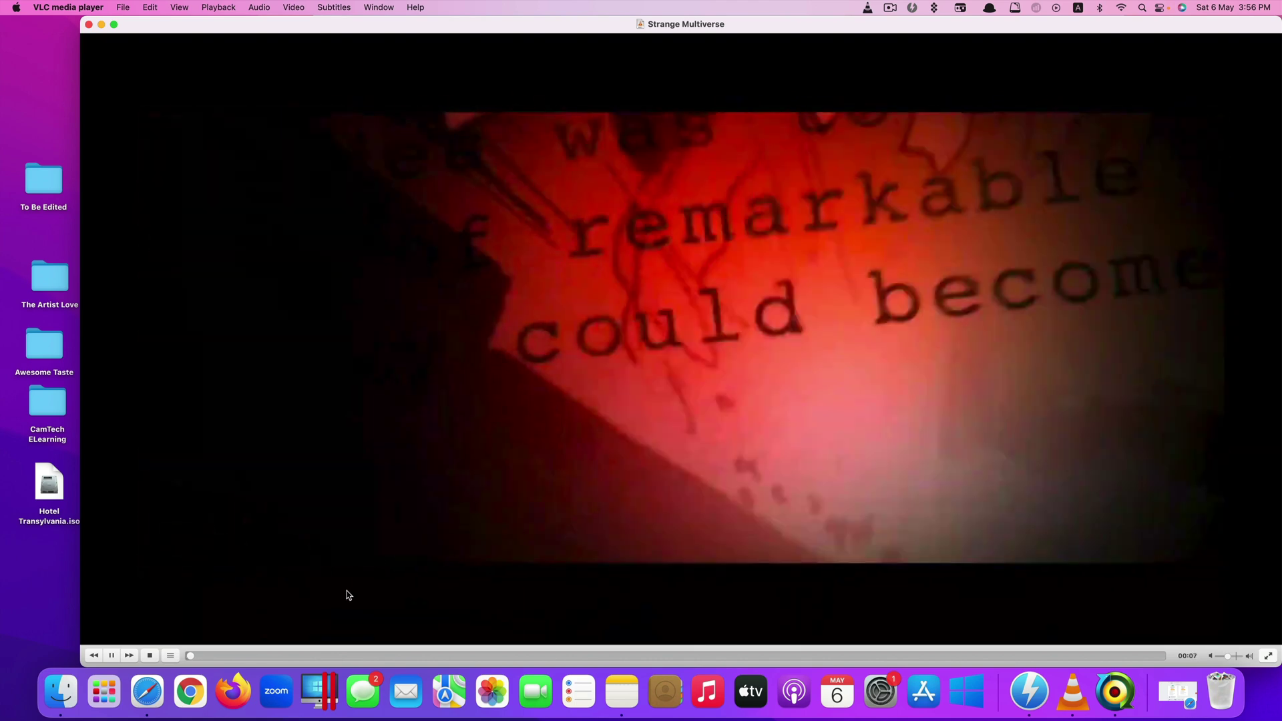
{"action": "left_click", "coordinate": [232, 656]}
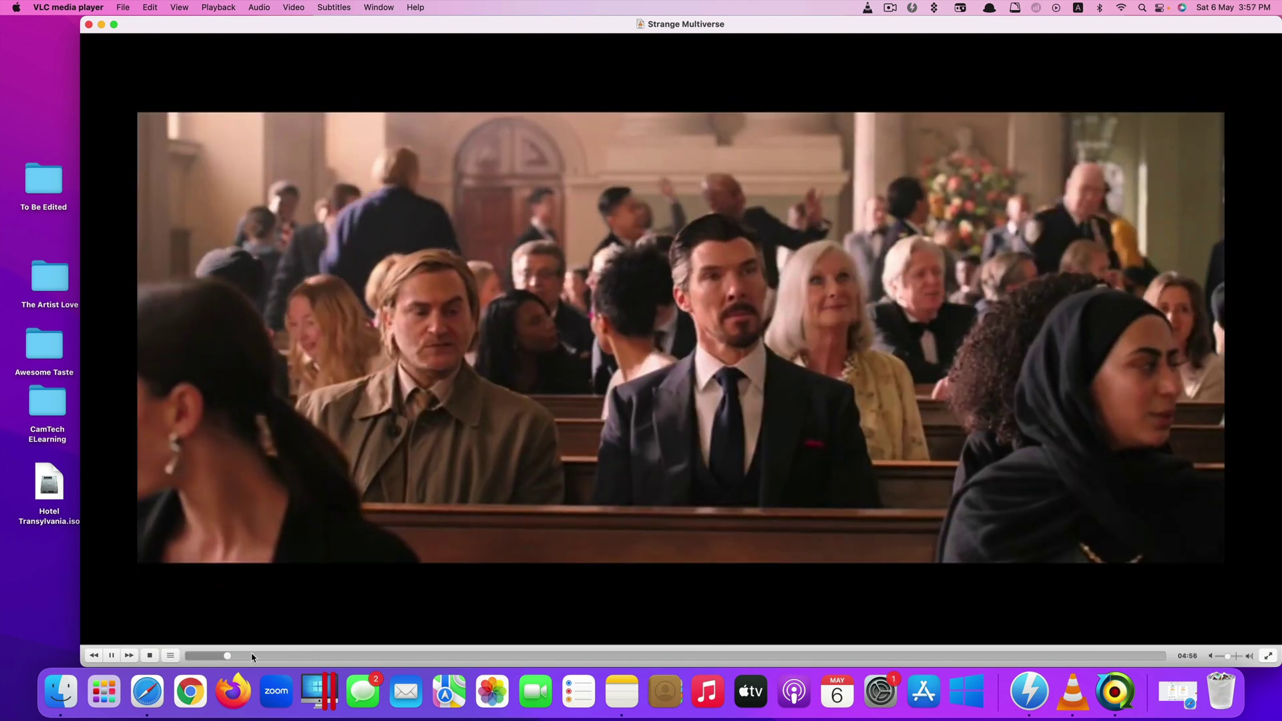
{"action": "left_click", "coordinate": [256, 657]}
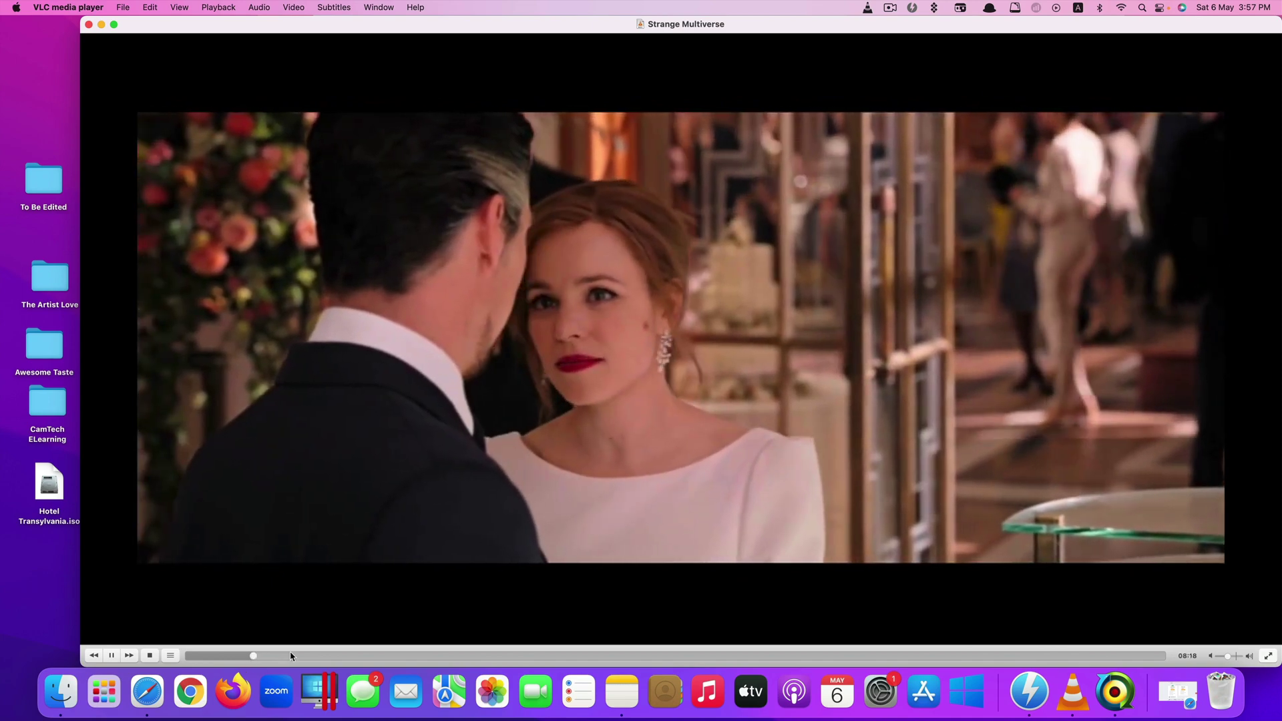
{"action": "left_click", "coordinate": [297, 656]}
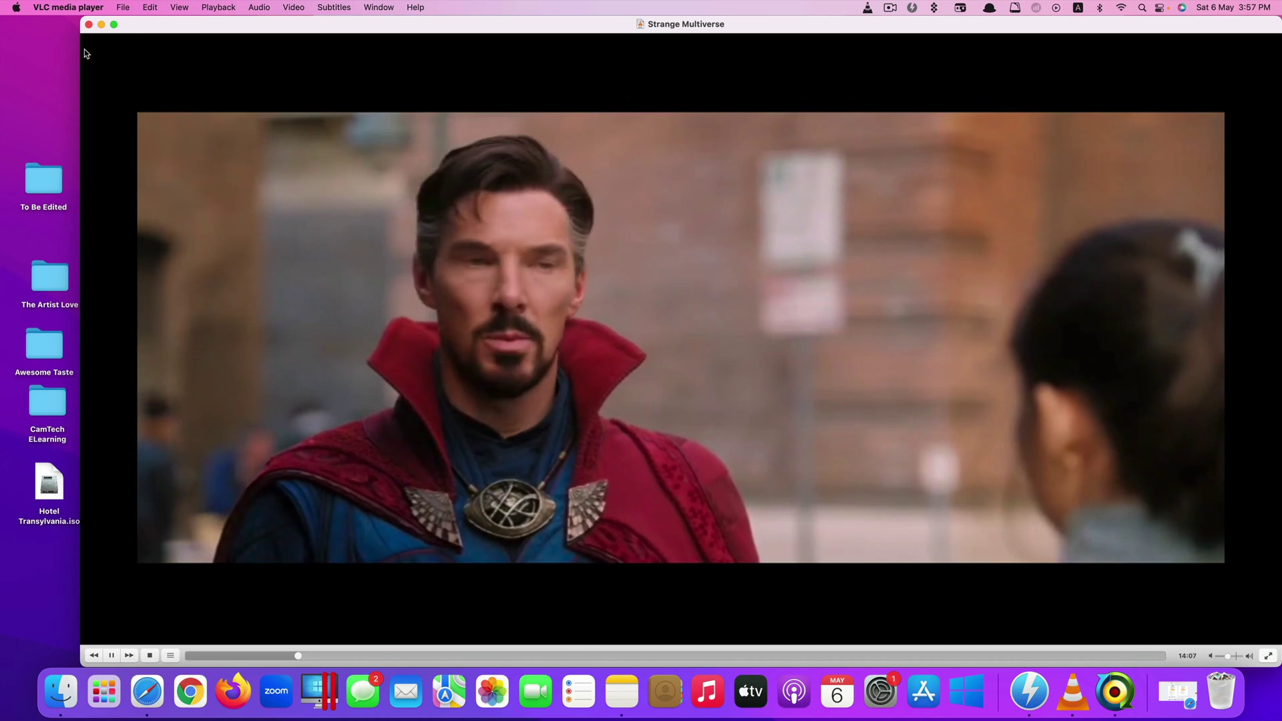
{"action": "key", "text": "super+w"}
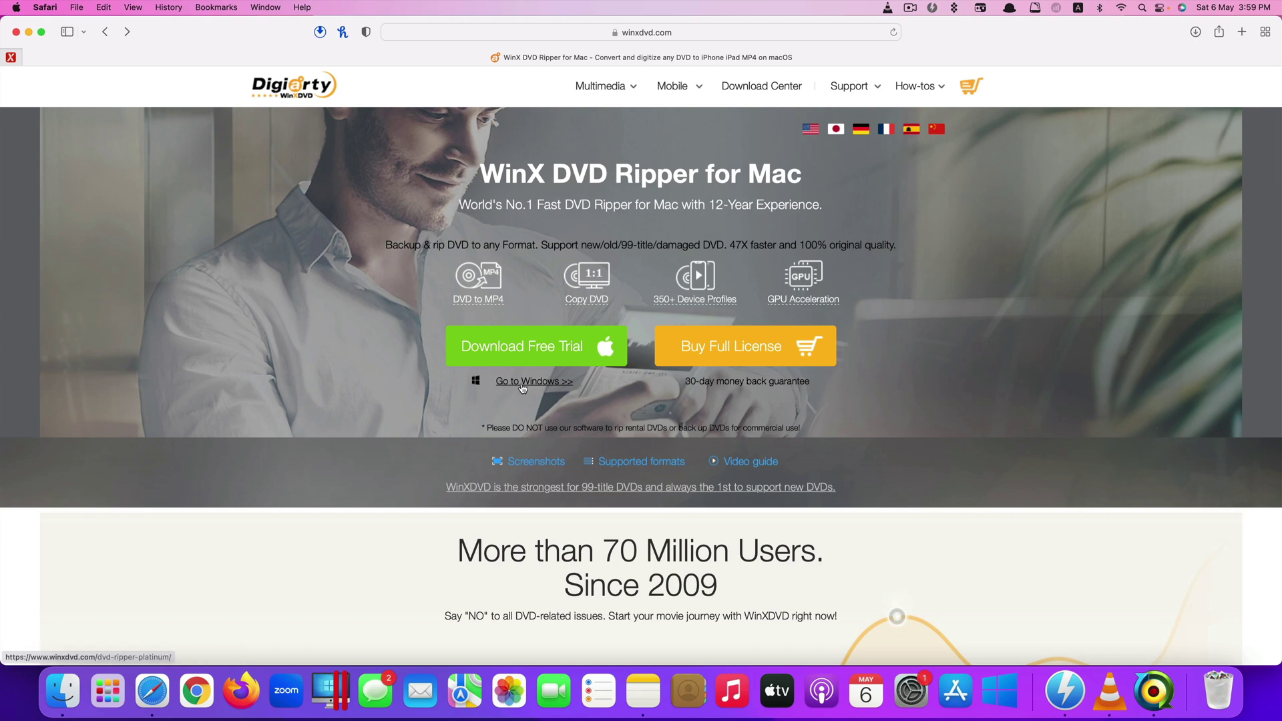
Visit the Windows Platinum product page, then return to the WinX DVD Ripper for Mac page.
{"action": "left_click", "coordinate": [542, 386]}
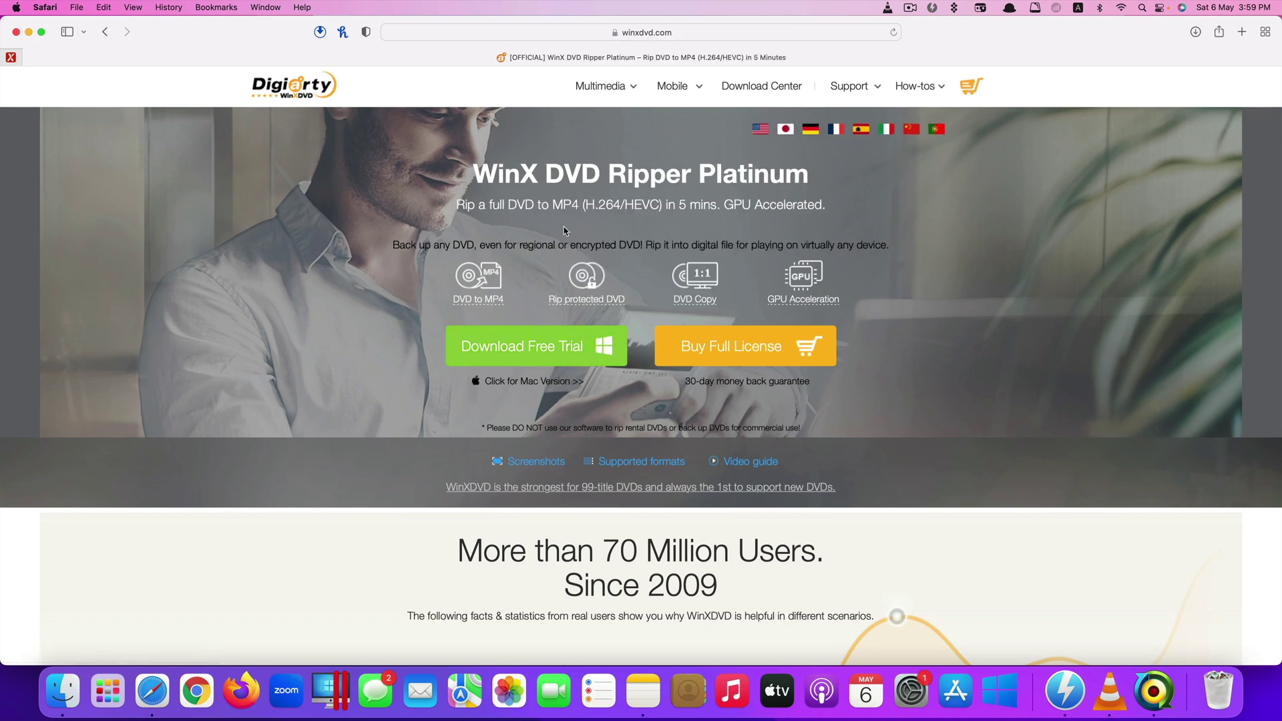
{"action": "left_click", "coordinate": [544, 384]}
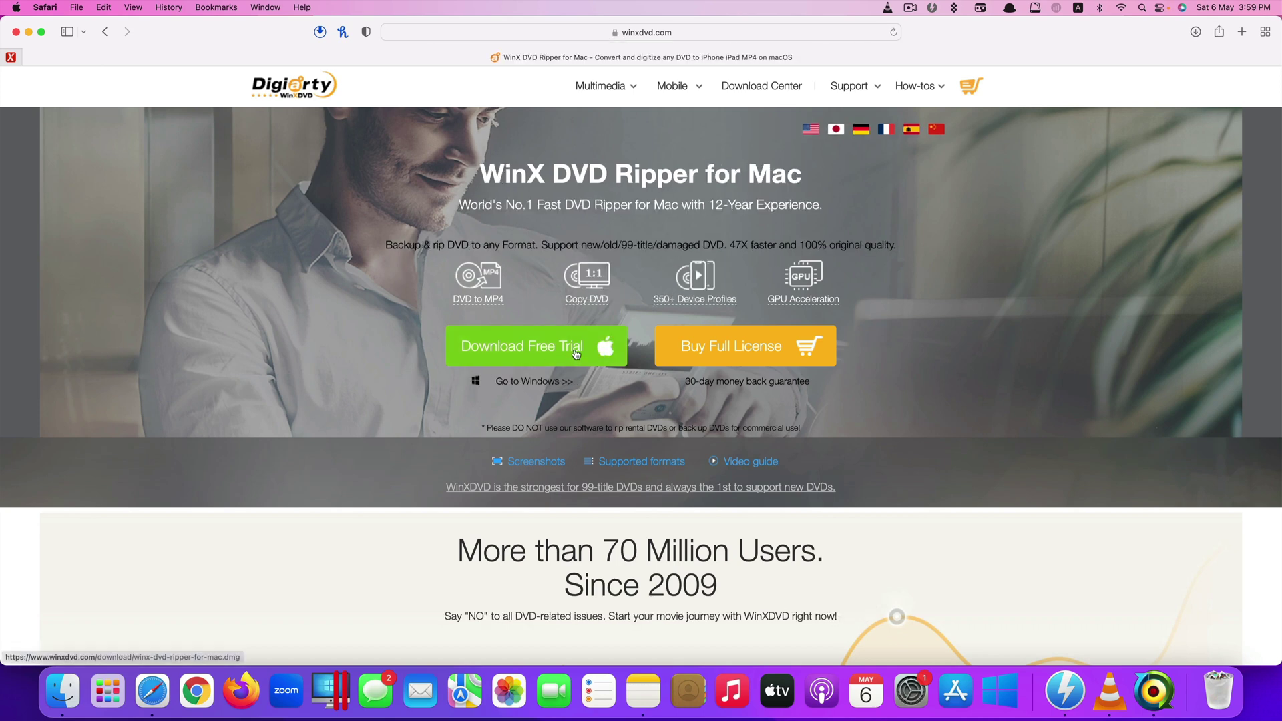
Review the Premium ($34.95) and Ultimate ($59.95) Mac licenses on the purchase page, then minimize Safari.
{"action": "left_click", "coordinate": [774, 349]}
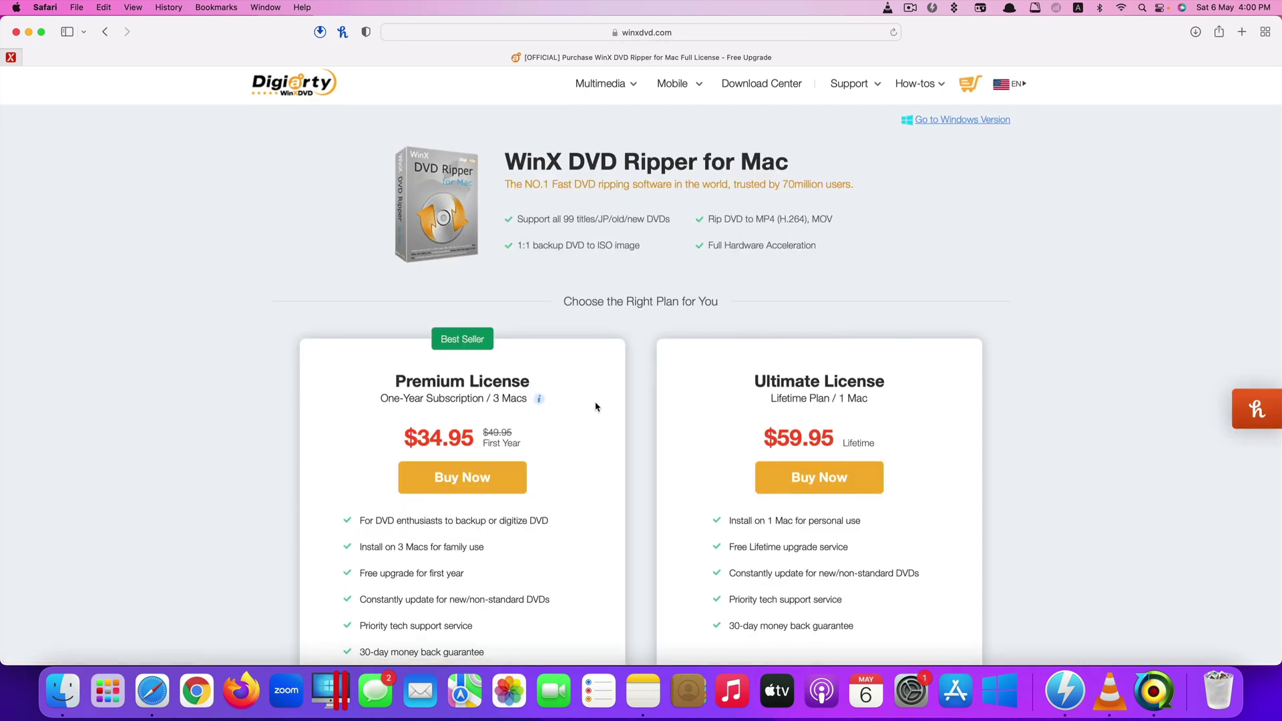
{"action": "scroll", "coordinate": [596, 406], "scroll_direction": "down", "scroll_amount": 3}
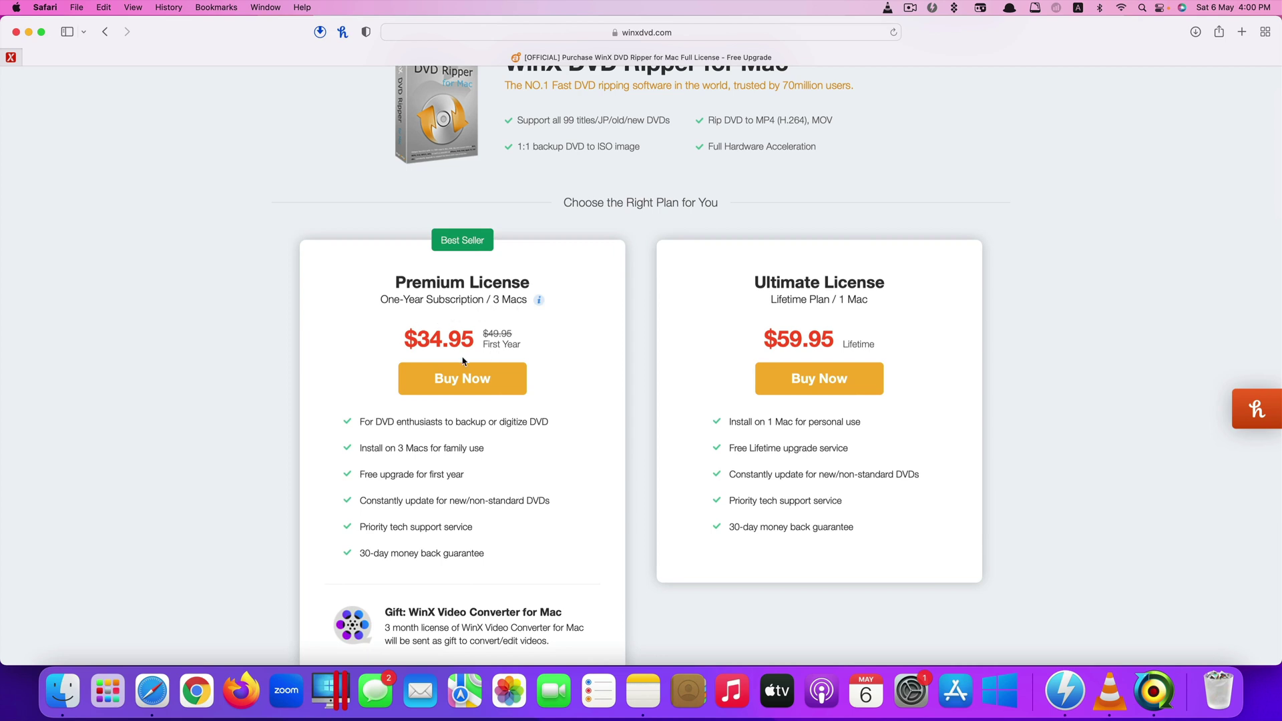
{"action": "scroll", "coordinate": [450, 361], "scroll_direction": "down", "scroll_amount": 2}
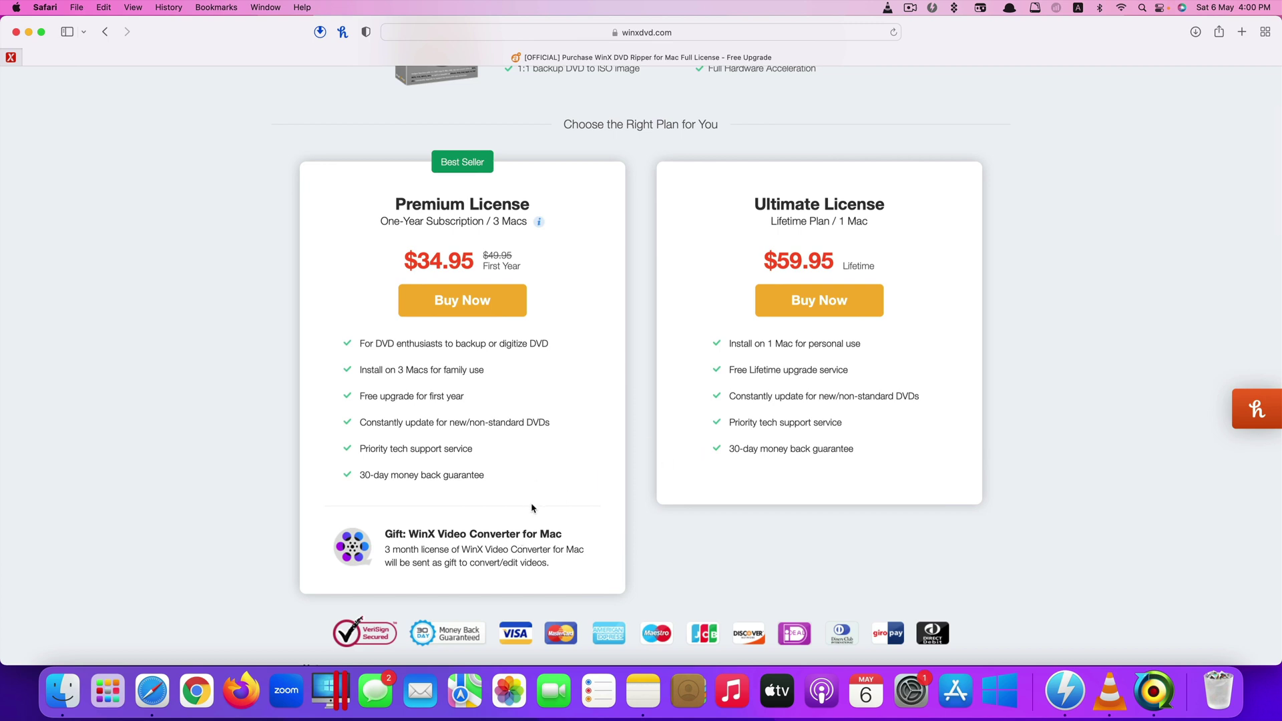
{"action": "scroll", "coordinate": [589, 521], "scroll_direction": "up", "scroll_amount": 1}
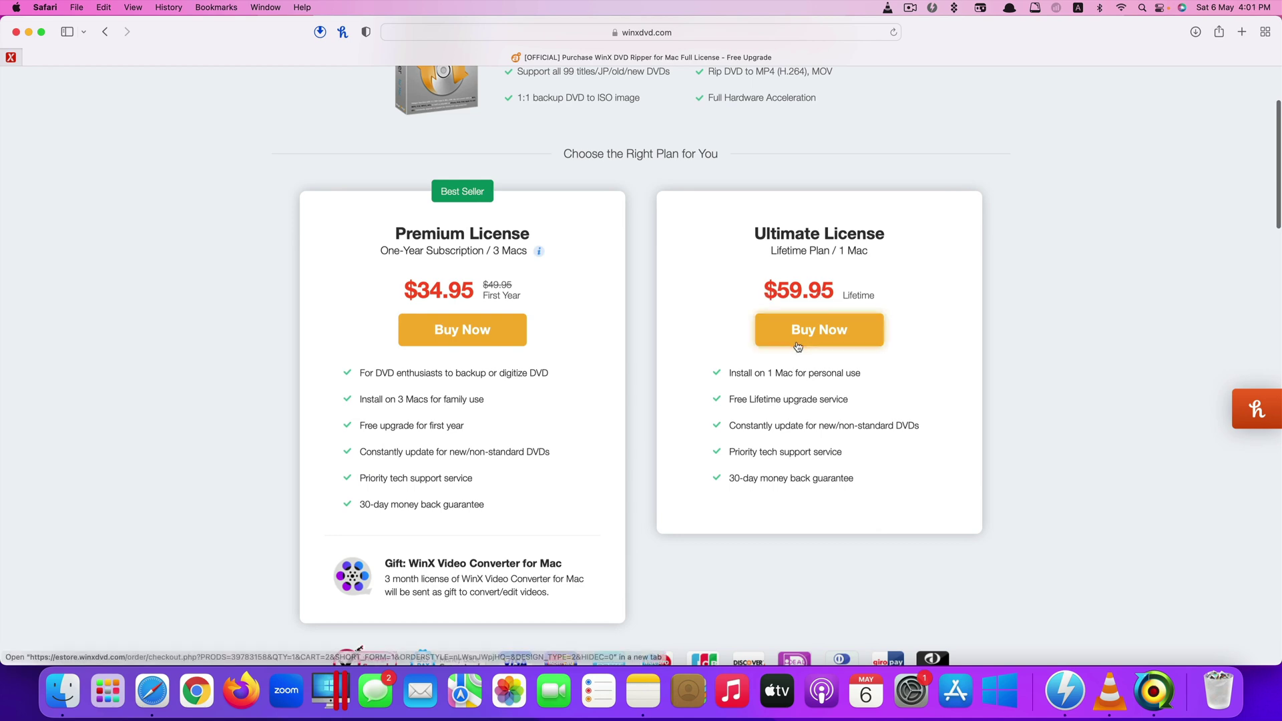
{"action": "left_click", "coordinate": [28, 32]}
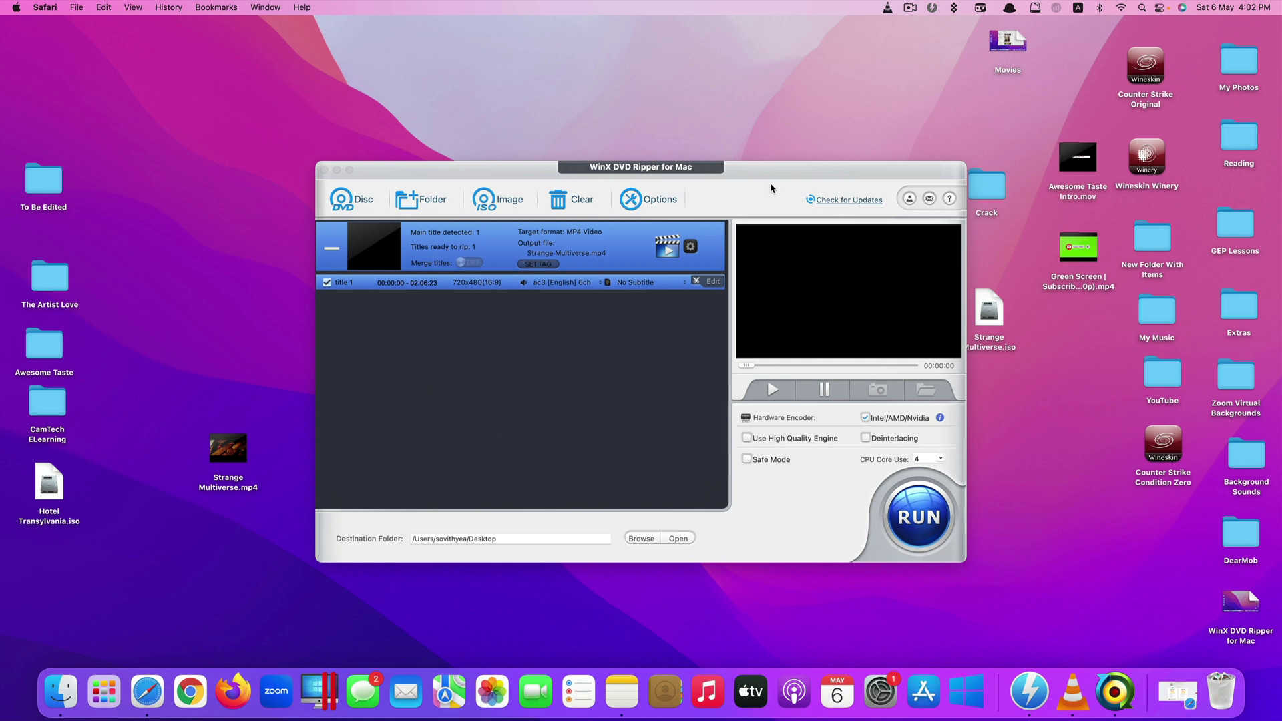